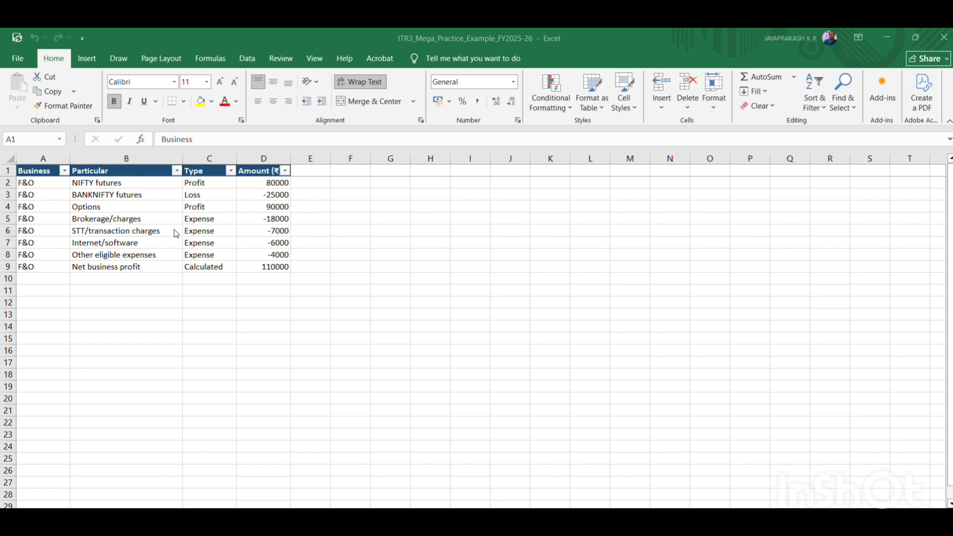
Switch to the income tax e-Filing portal and open the Part A - Trading Account schedule for entry.
{"action": "left_click", "coordinate": [213, 515]}
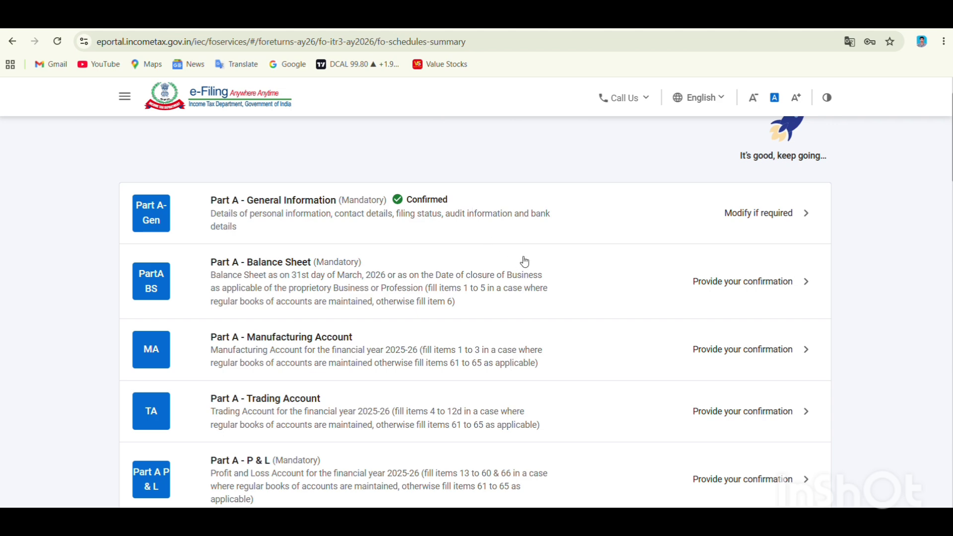
{"action": "scroll", "coordinate": [546, 223], "scroll_direction": "down", "scroll_amount": 3}
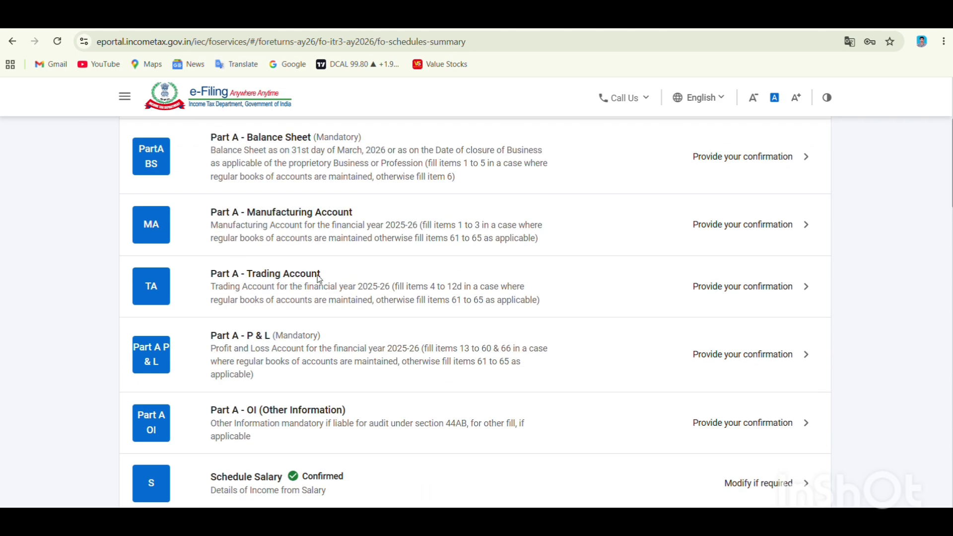
{"action": "scroll", "coordinate": [318, 279], "scroll_direction": "down", "scroll_amount": 4}
{"action": "scroll", "coordinate": [318, 268], "scroll_direction": "up", "scroll_amount": 3}
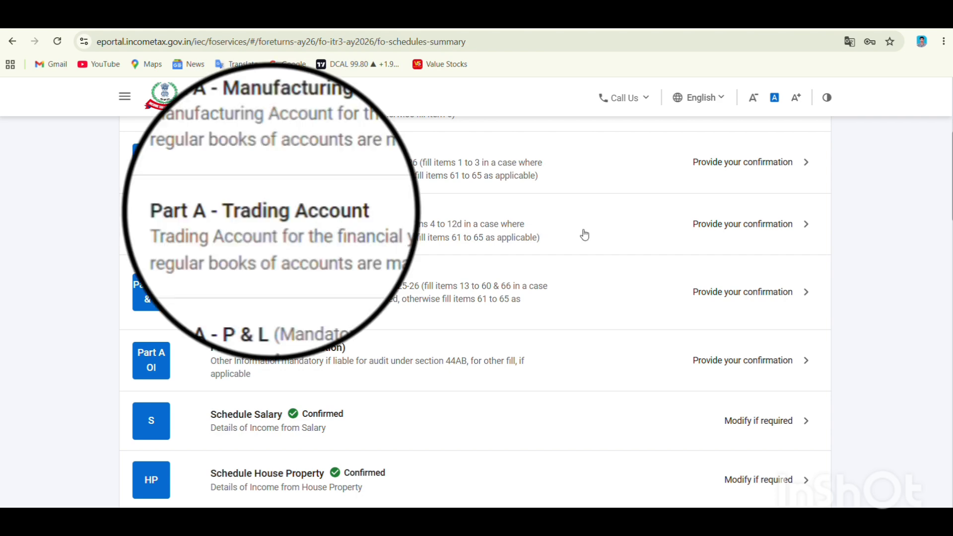
{"action": "left_click", "coordinate": [714, 229]}
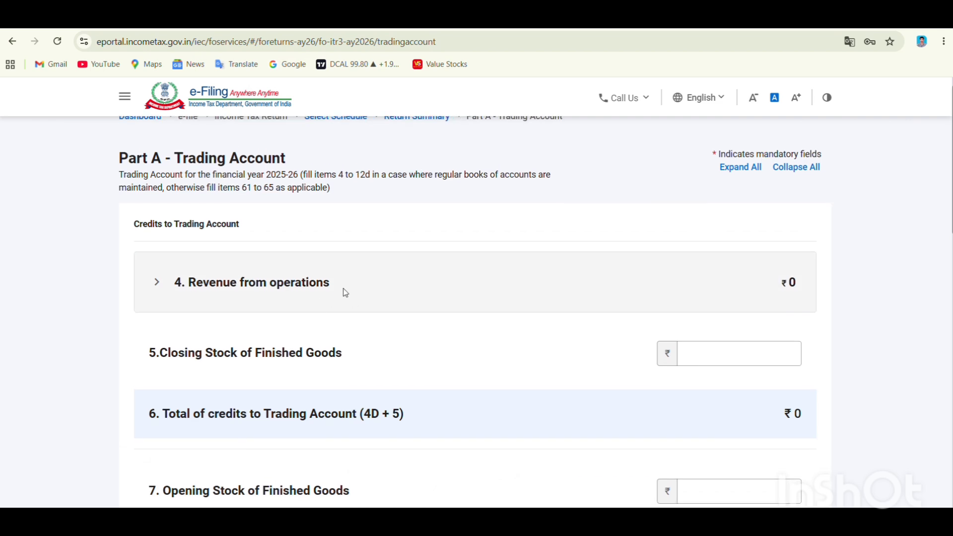
Set item 12c, Turnover from Futures & Options Trading, to 195000 in the Trading Account.
{"action": "scroll", "coordinate": [345, 292], "scroll_direction": "down", "scroll_amount": 5}
{"action": "scroll", "coordinate": [345, 291], "scroll_direction": "down", "scroll_amount": 5}
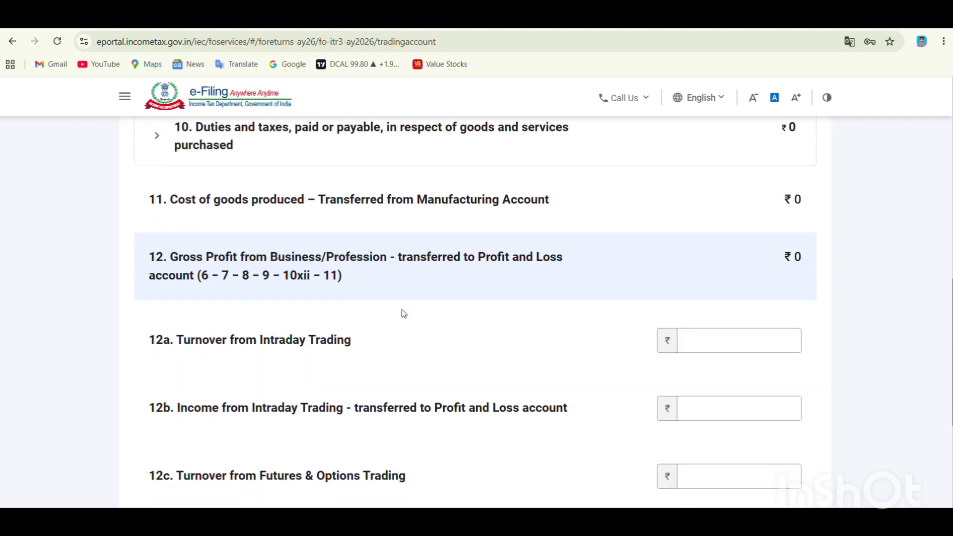
{"action": "scroll", "coordinate": [403, 313], "scroll_direction": "down", "scroll_amount": 2}
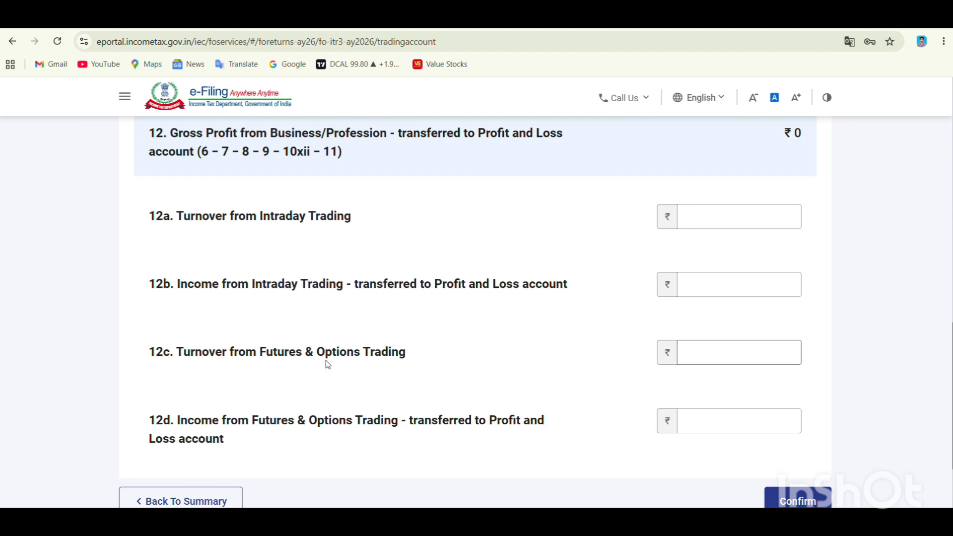
{"action": "left_click", "coordinate": [708, 362]}
{"action": "scroll", "coordinate": [711, 442], "scroll_direction": "down", "scroll_amount": 3}
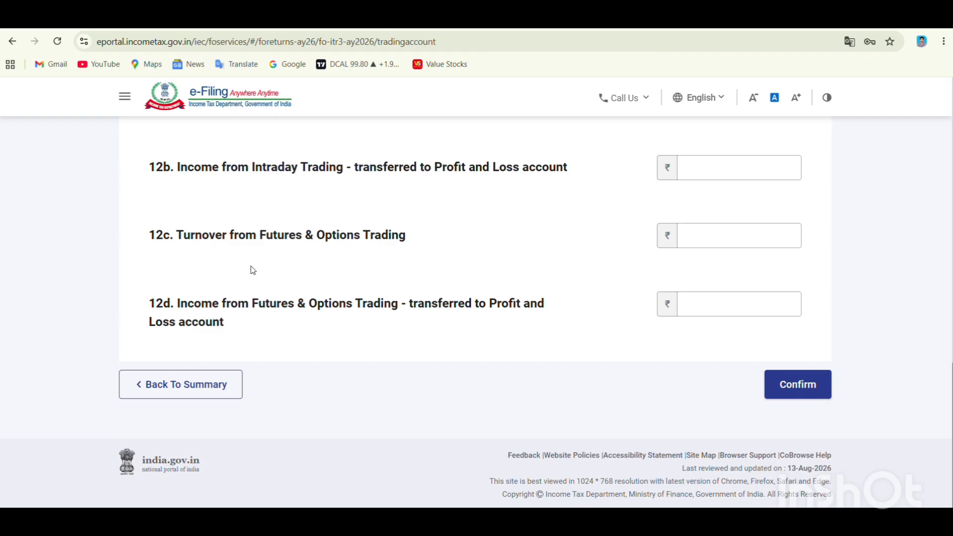
{"action": "left_click", "coordinate": [731, 233]}
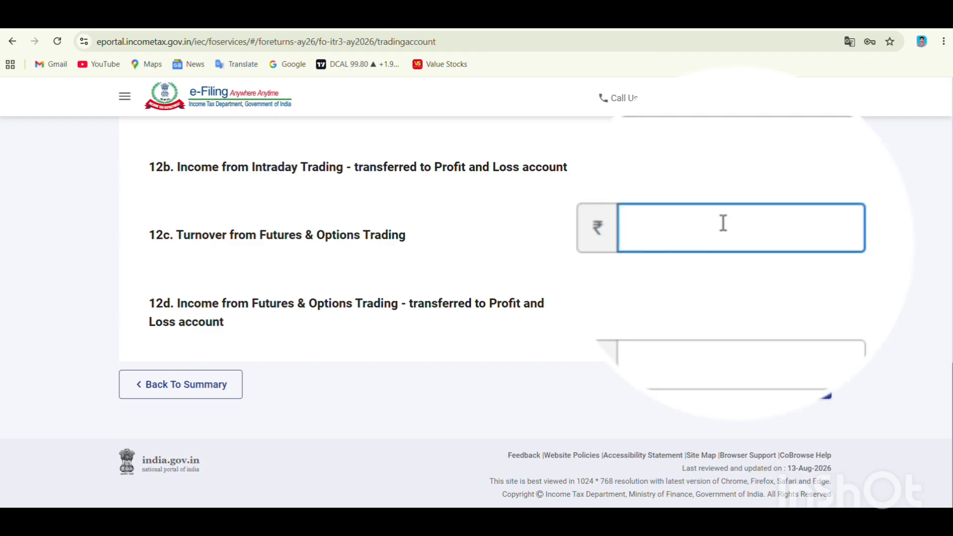
{"action": "type", "text": "195000"}
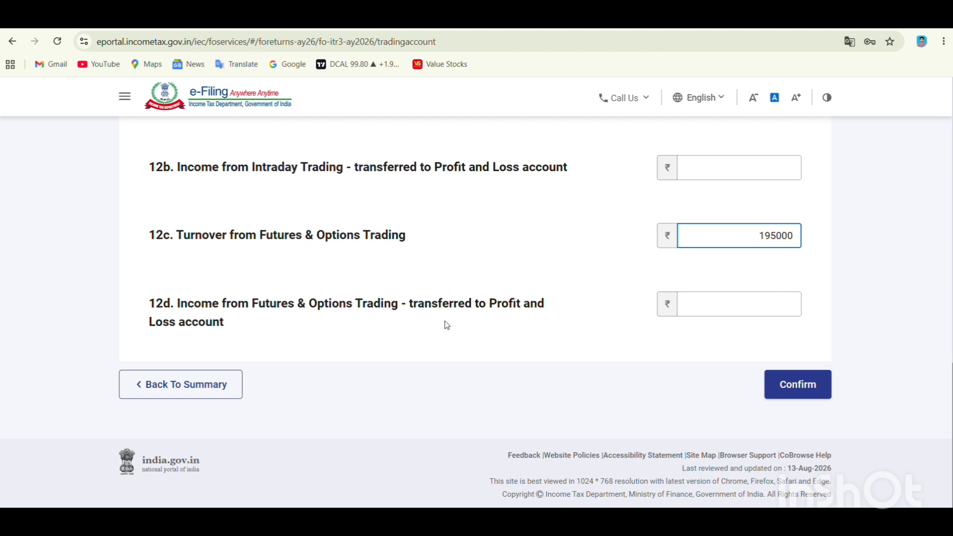
Return from the 04_FO worksheet to the portal and set item 12d, Income from Futures & Options Trading, to 145000.
{"action": "scroll", "coordinate": [502, 324], "scroll_direction": "up", "scroll_amount": 1}
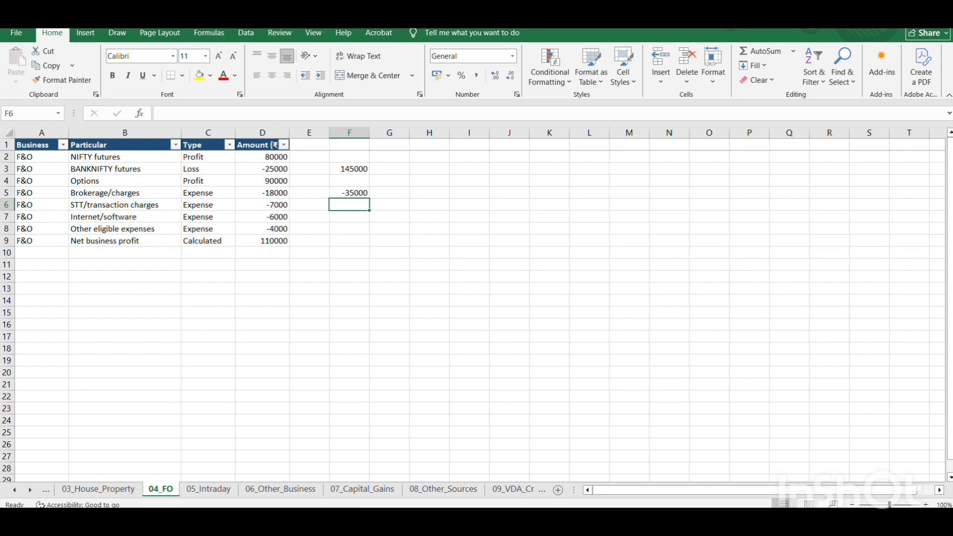
{"action": "mouse_move", "coordinate": [644, 520]}
{"action": "left_click", "coordinate": [645, 464]}
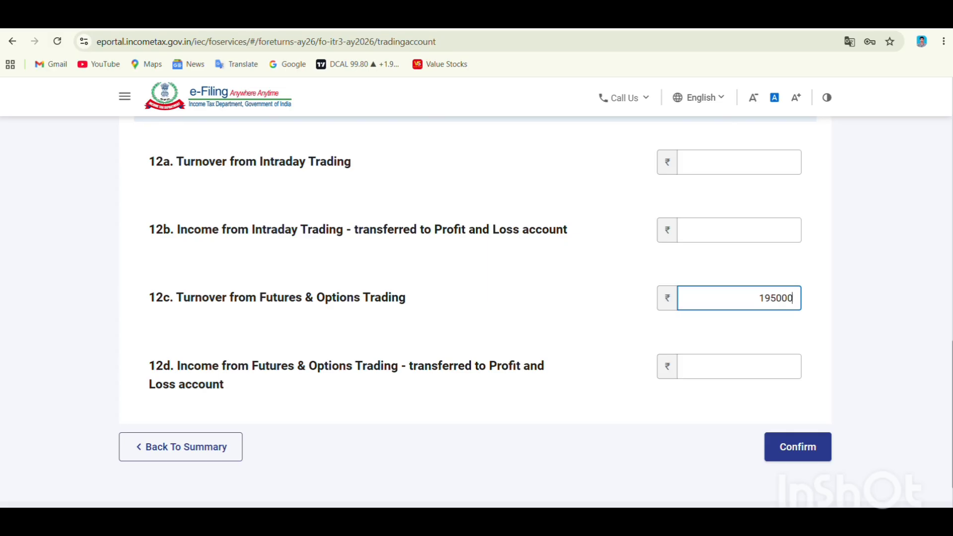
{"action": "left_click", "coordinate": [688, 366]}
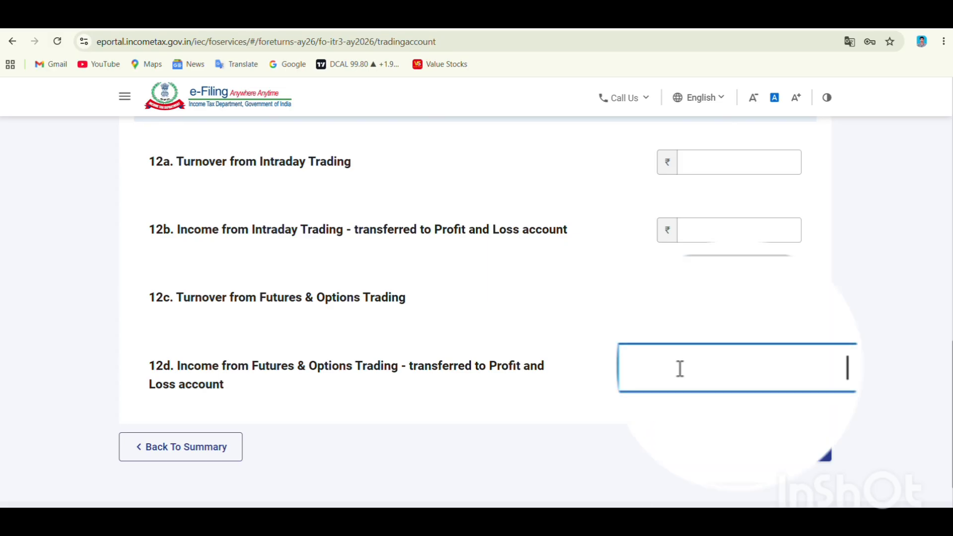
{"action": "type", "text": "145000"}
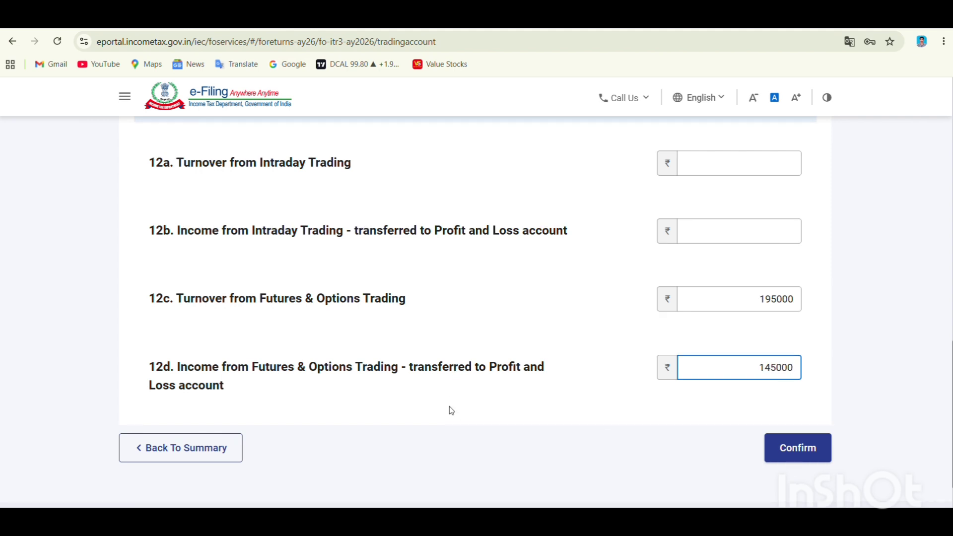
Consult the 05_Intraday worksheet in Excel and set item 12a, Turnover from Intraday Trading, to 200000 in the portal.
{"action": "scroll", "coordinate": [449, 410], "scroll_direction": "up", "scroll_amount": 3}
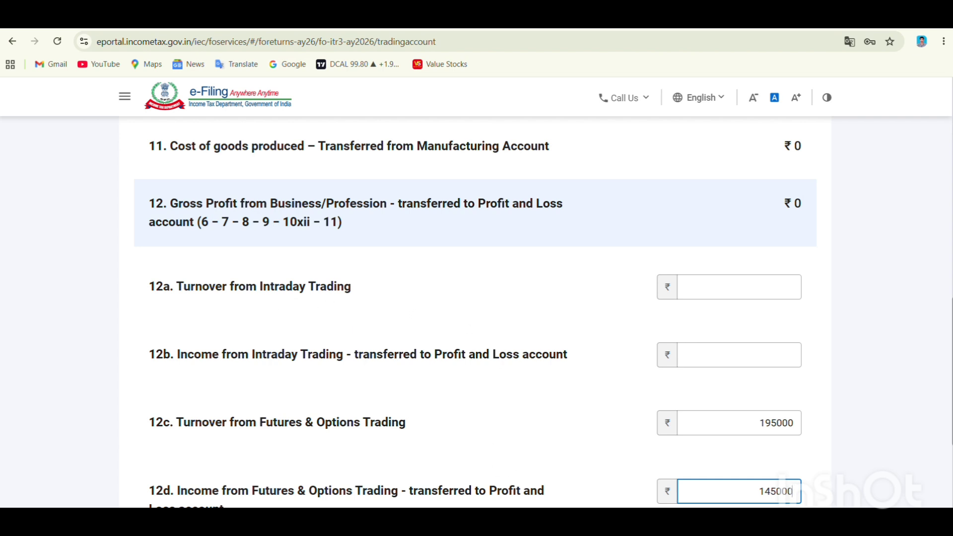
{"action": "left_click", "coordinate": [617, 520]}
{"action": "left_click", "coordinate": [209, 489]}
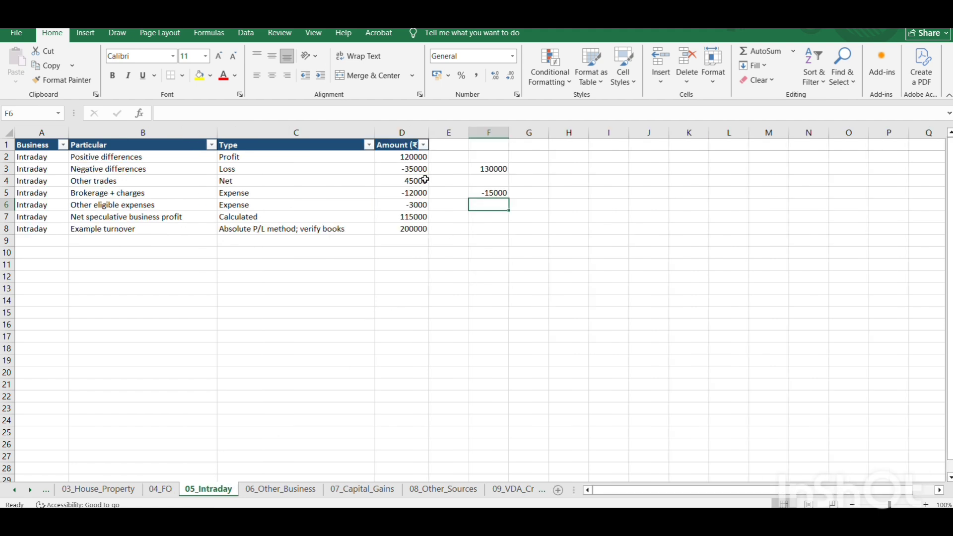
{"action": "left_click", "coordinate": [412, 23]}
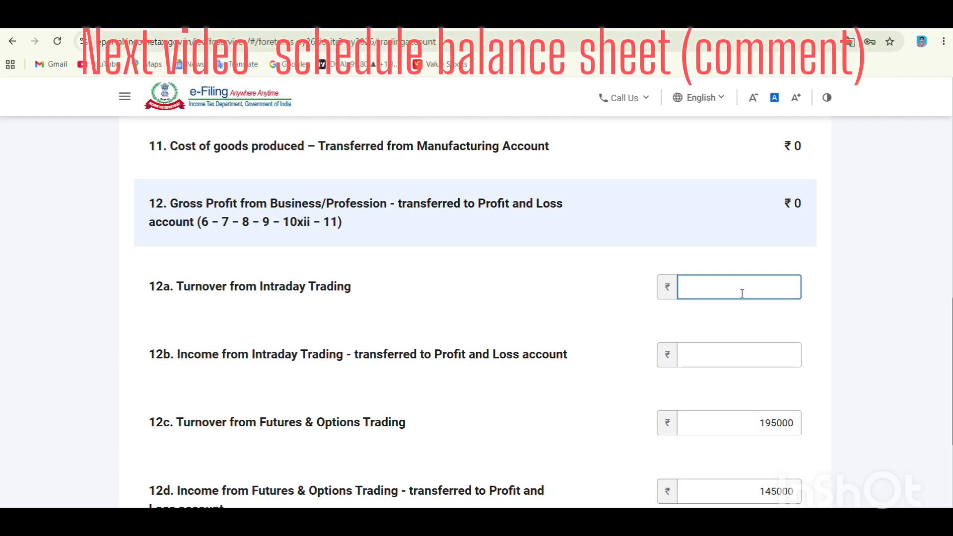
{"action": "type", "text": "200000"}
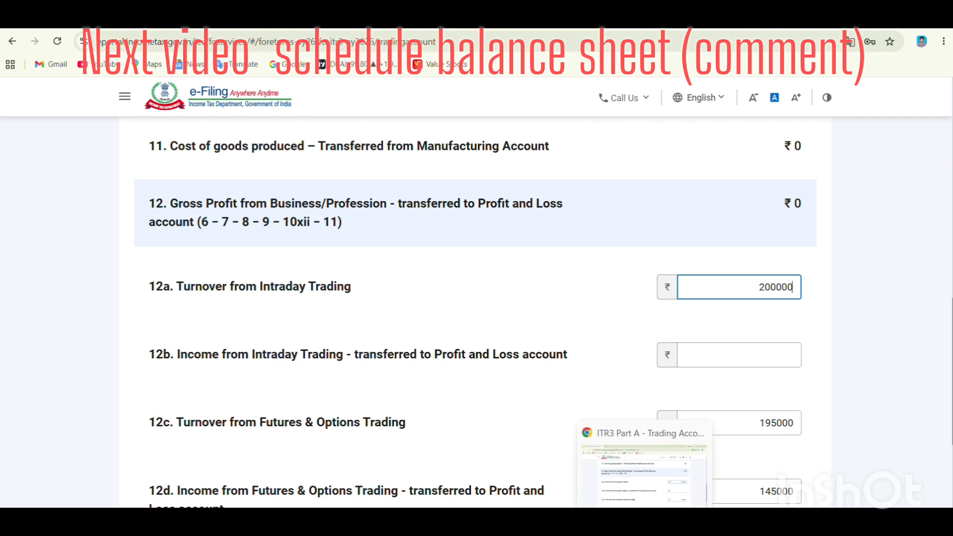
Recheck the intraday worksheet, set item 12b, Income from Intraday Trading, to 130000, and confirm the Trading Account schedule.
{"action": "mouse_move", "coordinate": [617, 520]}
{"action": "left_click", "coordinate": [617, 464]}
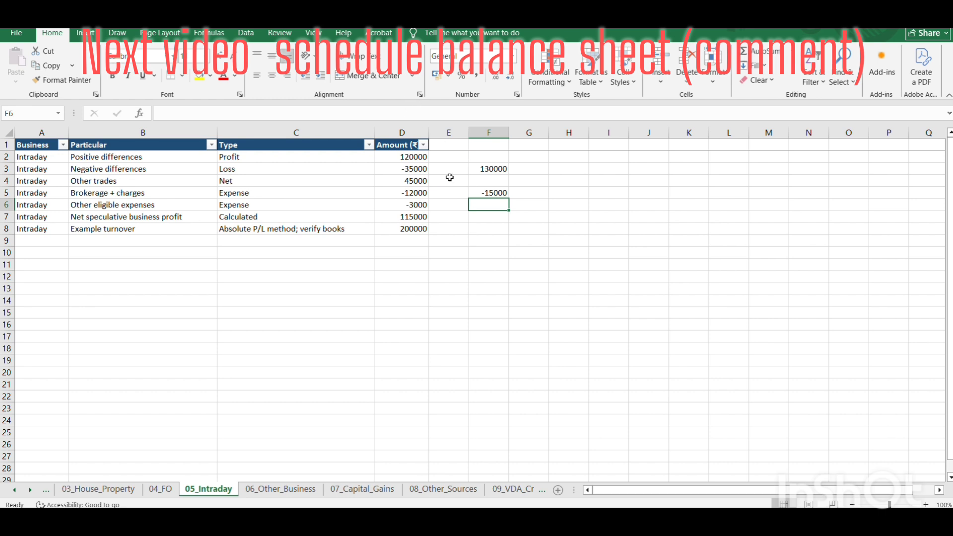
{"action": "left_click", "coordinate": [644, 522]}
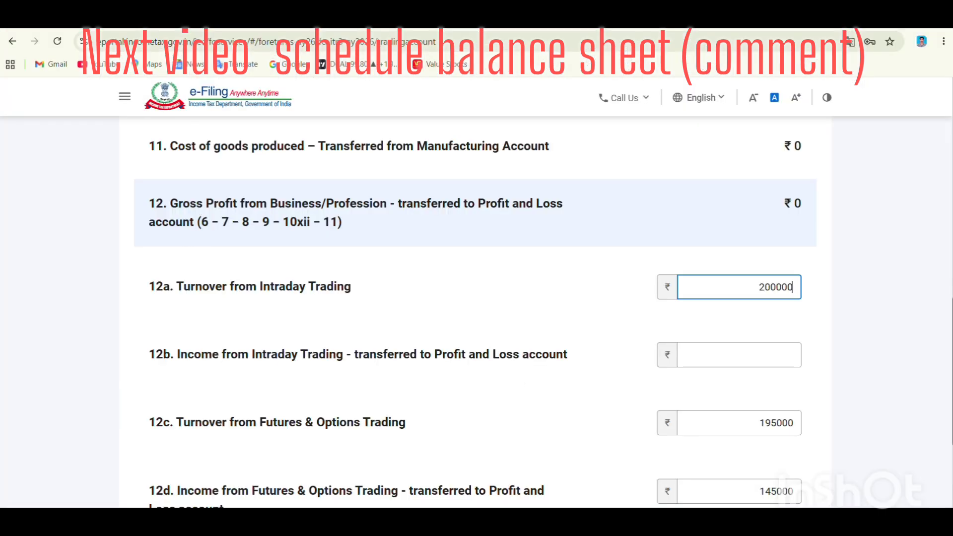
{"action": "left_click", "coordinate": [748, 354]}
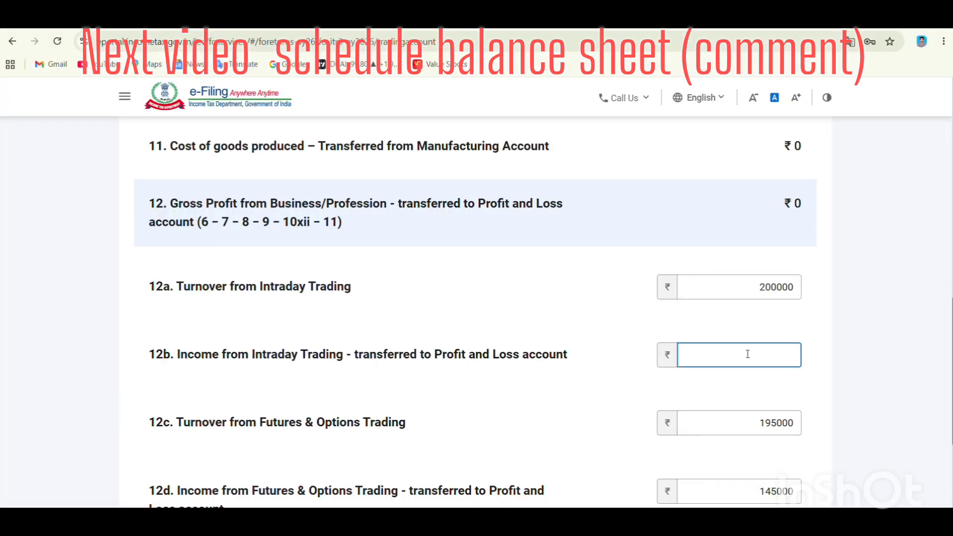
{"action": "type", "text": "130000"}
{"action": "scroll", "coordinate": [492, 400], "scroll_direction": "down", "scroll_amount": 2}
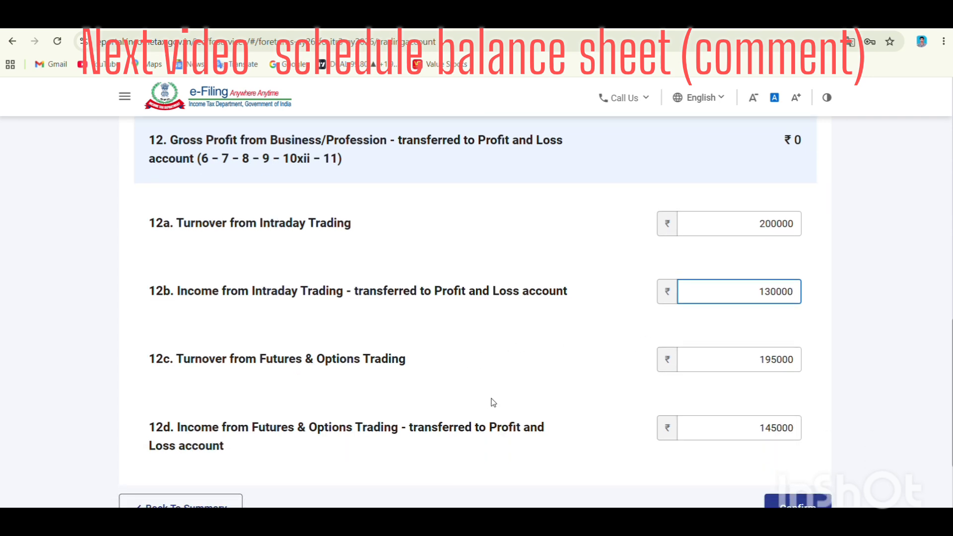
{"action": "scroll", "coordinate": [492, 402], "scroll_direction": "down", "scroll_amount": 3}
{"action": "left_click", "coordinate": [807, 388]}
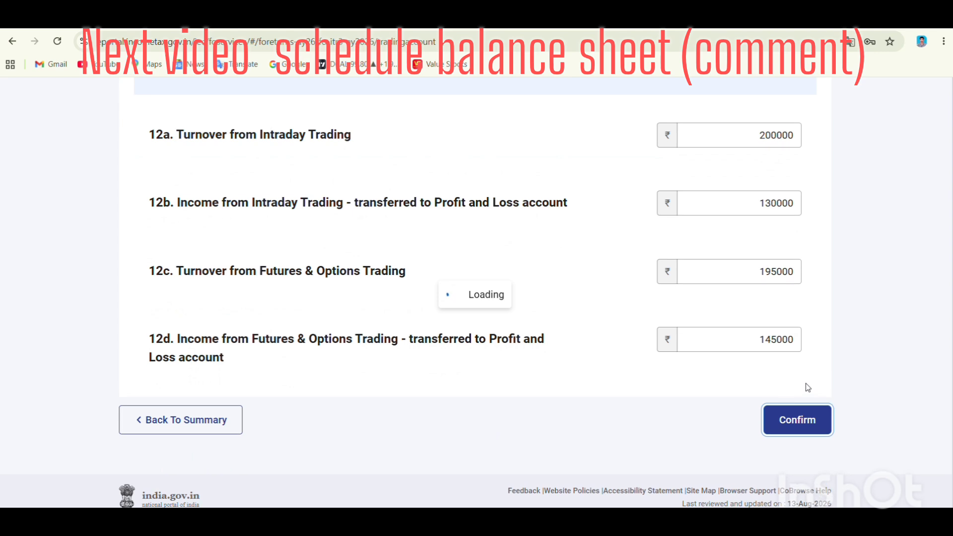
Open the Part A - P & L schedule from the return summary.
{"action": "scroll", "coordinate": [431, 326], "scroll_direction": "up", "scroll_amount": 4}
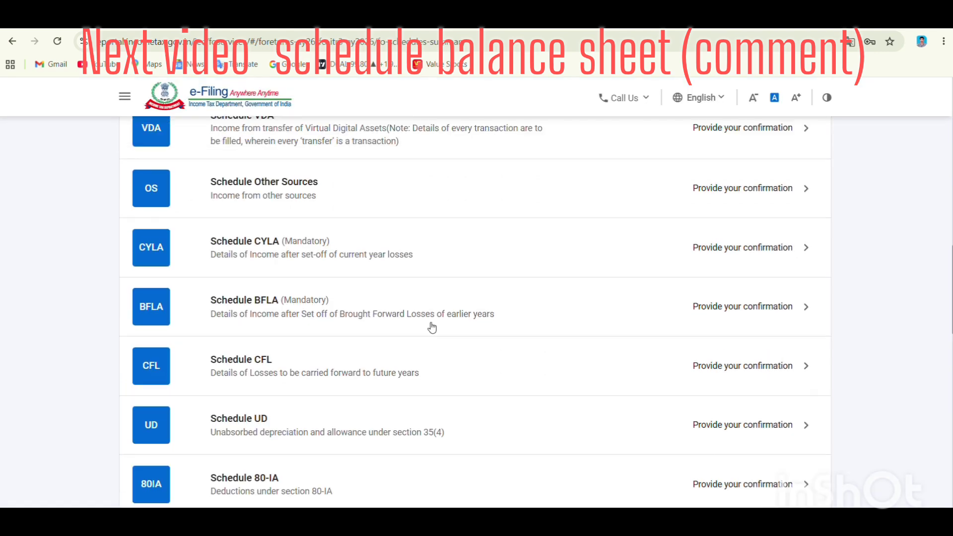
{"action": "scroll", "coordinate": [432, 327], "scroll_direction": "up", "scroll_amount": 4}
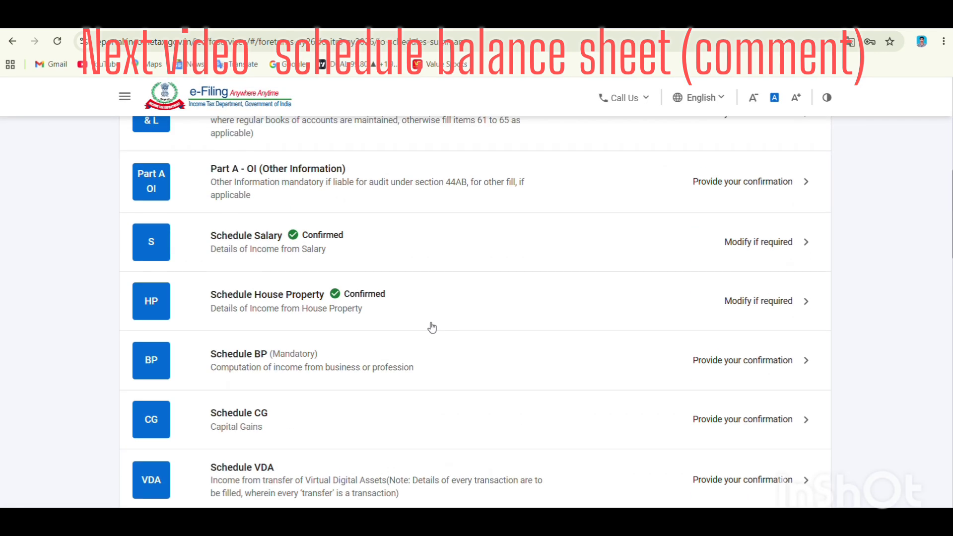
{"action": "scroll", "coordinate": [432, 327], "scroll_direction": "up", "scroll_amount": 4}
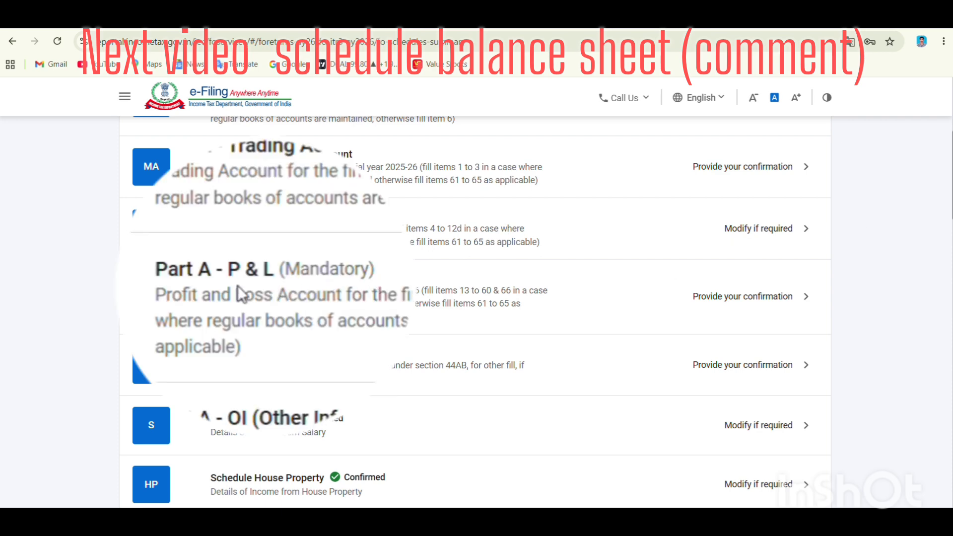
{"action": "left_click", "coordinate": [725, 304]}
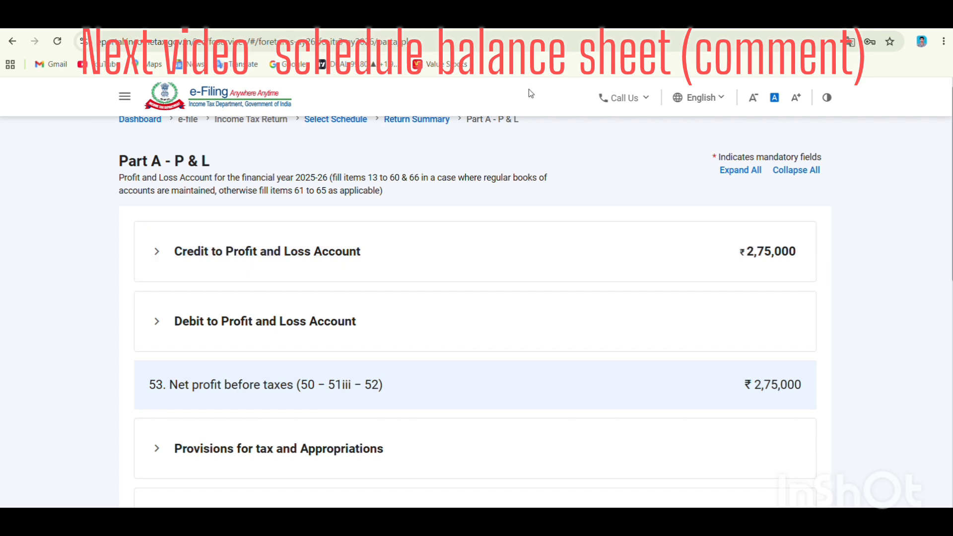
Expand Debit to Profit and Loss Account and open its expense items for editing.
{"action": "scroll", "coordinate": [531, 93], "scroll_direction": "up", "scroll_amount": 2}
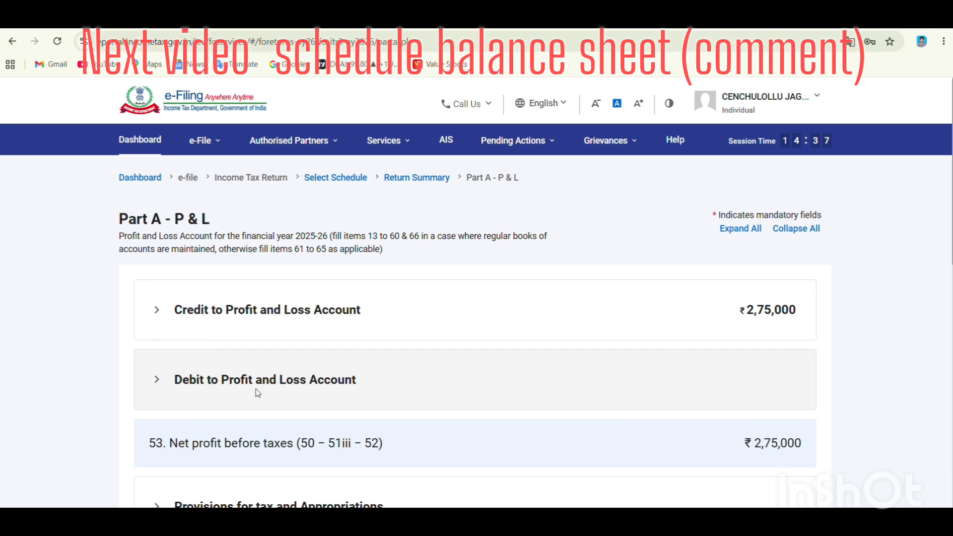
{"action": "left_click", "coordinate": [337, 386]}
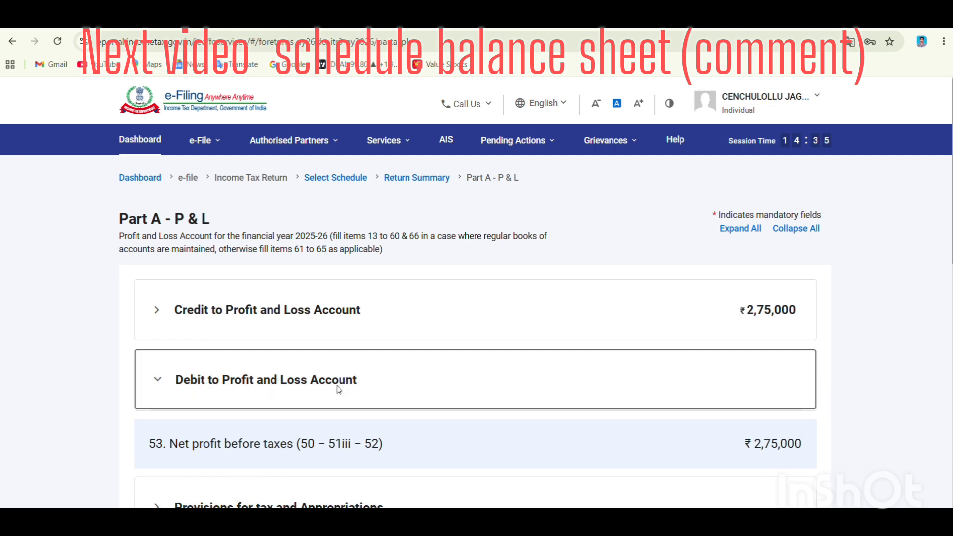
{"action": "scroll", "coordinate": [390, 343], "scroll_direction": "down", "scroll_amount": 3}
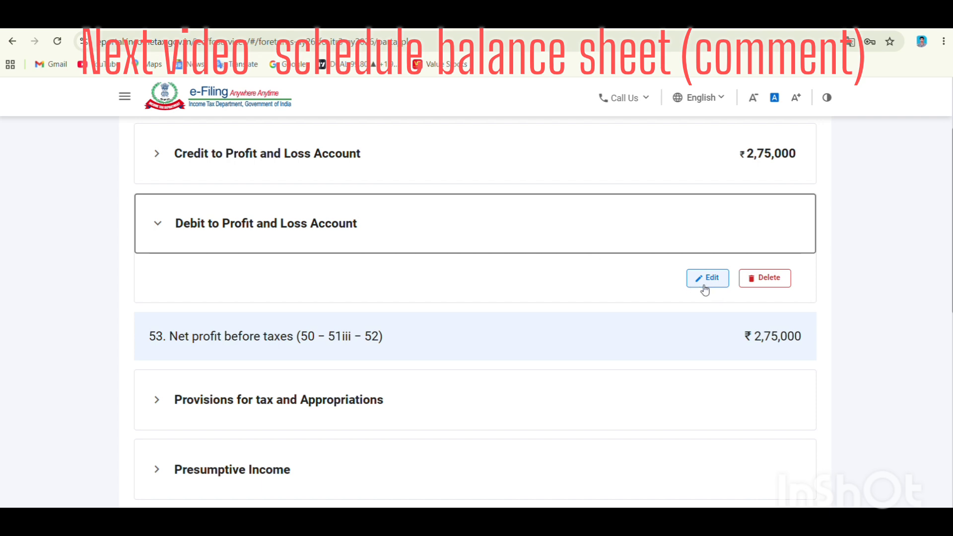
{"action": "left_click", "coordinate": [720, 293]}
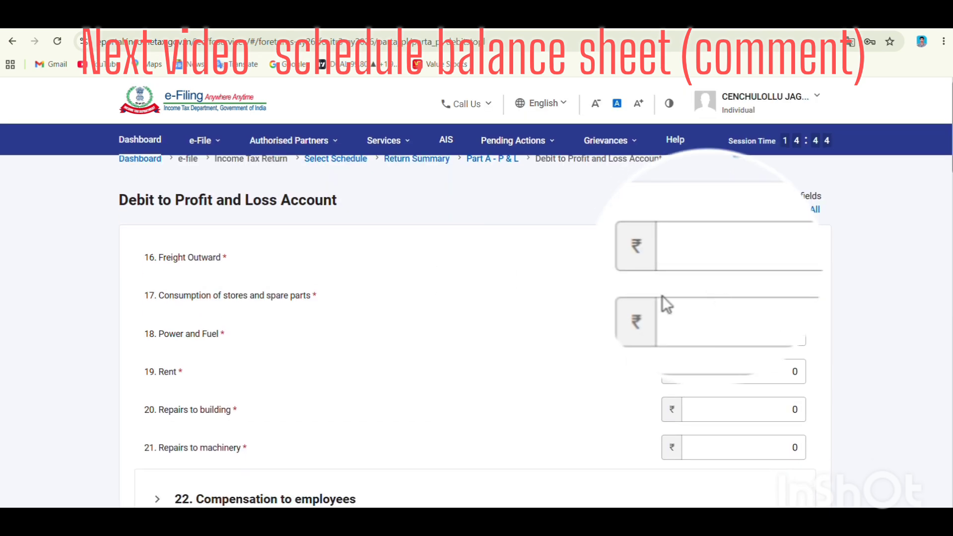
Examine the debit expense items of the Profit and Loss Account alongside the F&O expenses in the 04_FO worksheet.
{"action": "scroll", "coordinate": [411, 263], "scroll_direction": "down", "scroll_amount": 2}
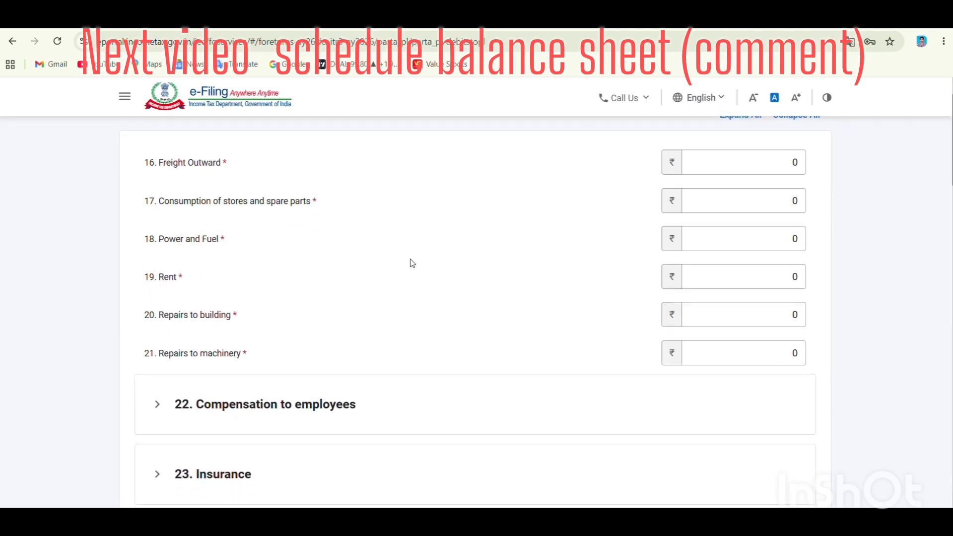
{"action": "scroll", "coordinate": [410, 263], "scroll_direction": "down", "scroll_amount": 1}
{"action": "scroll", "coordinate": [410, 263], "scroll_direction": "down", "scroll_amount": 5}
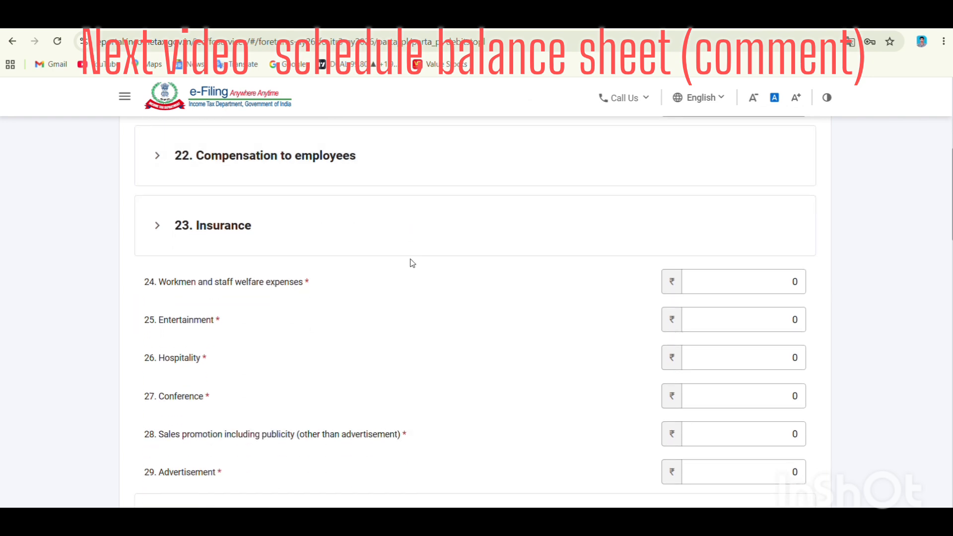
{"action": "scroll", "coordinate": [412, 268], "scroll_direction": "up", "scroll_amount": 2}
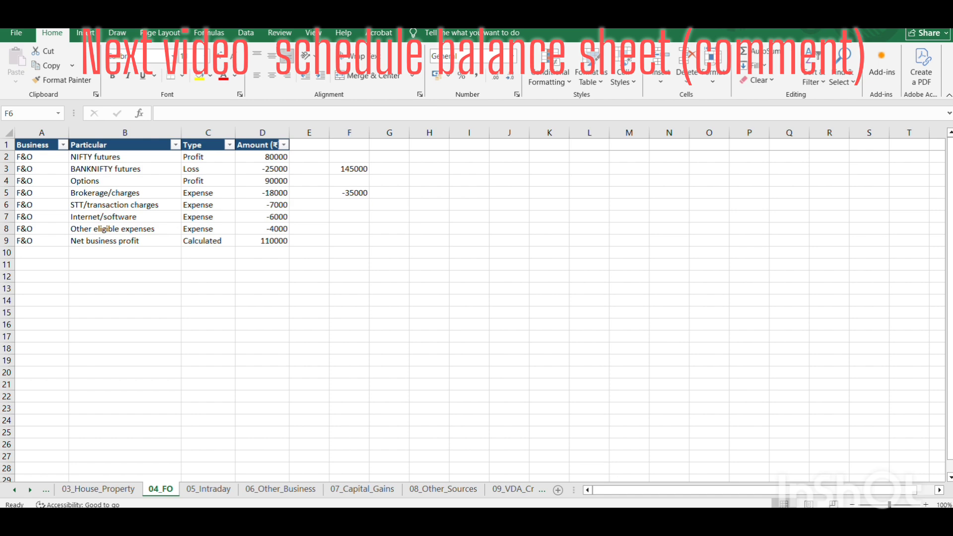
{"action": "left_click", "coordinate": [645, 523]}
{"action": "scroll", "coordinate": [330, 286], "scroll_direction": "up", "scroll_amount": 15}
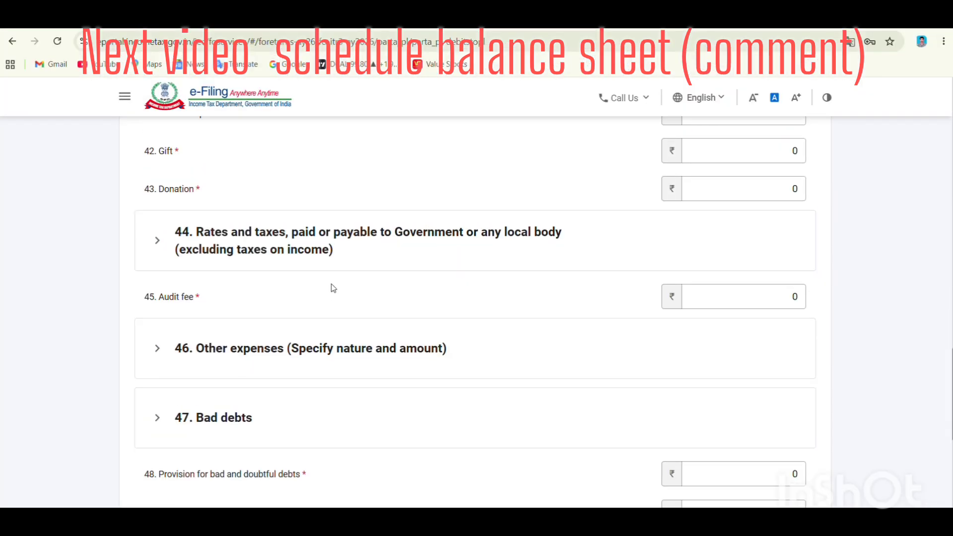
{"action": "scroll", "coordinate": [333, 288], "scroll_direction": "up", "scroll_amount": 8}
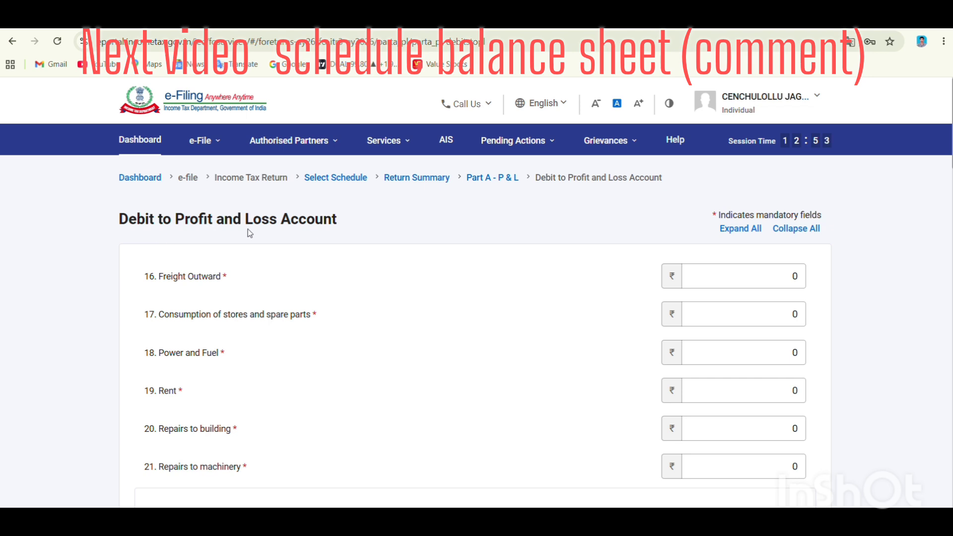
Under item 44, Rates and taxes, set ix. Any other rate, tax, duty or cess including STT and CTT to 7000, and collapse the item.
{"action": "scroll", "coordinate": [279, 315], "scroll_direction": "down", "scroll_amount": 8}
{"action": "scroll", "coordinate": [283, 313], "scroll_direction": "down", "scroll_amount": 8}
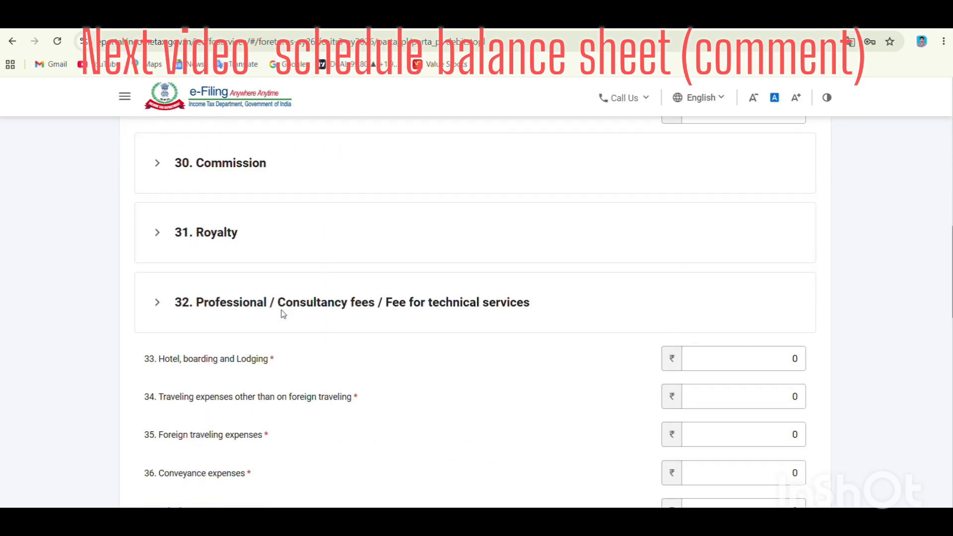
{"action": "scroll", "coordinate": [283, 314], "scroll_direction": "down", "scroll_amount": 4}
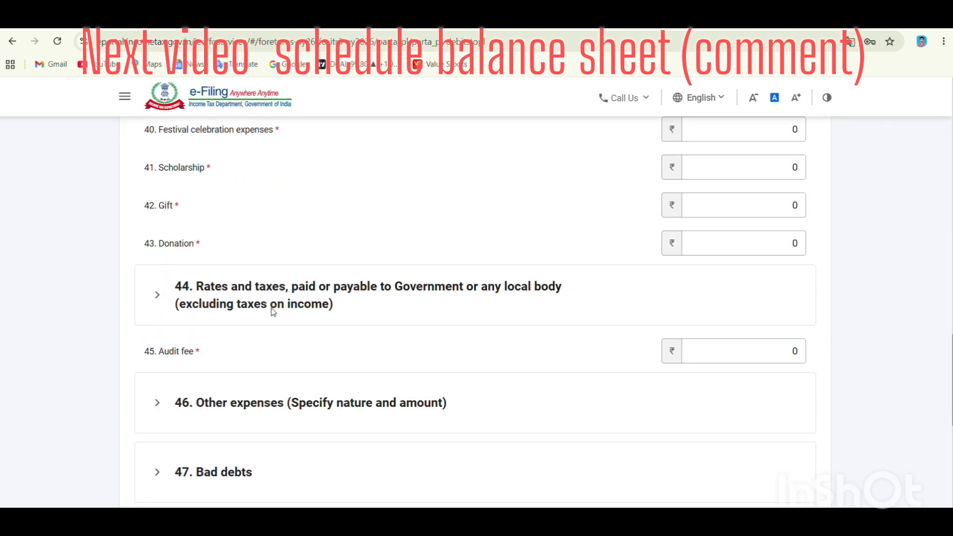
{"action": "scroll", "coordinate": [270, 311], "scroll_direction": "down", "scroll_amount": 1}
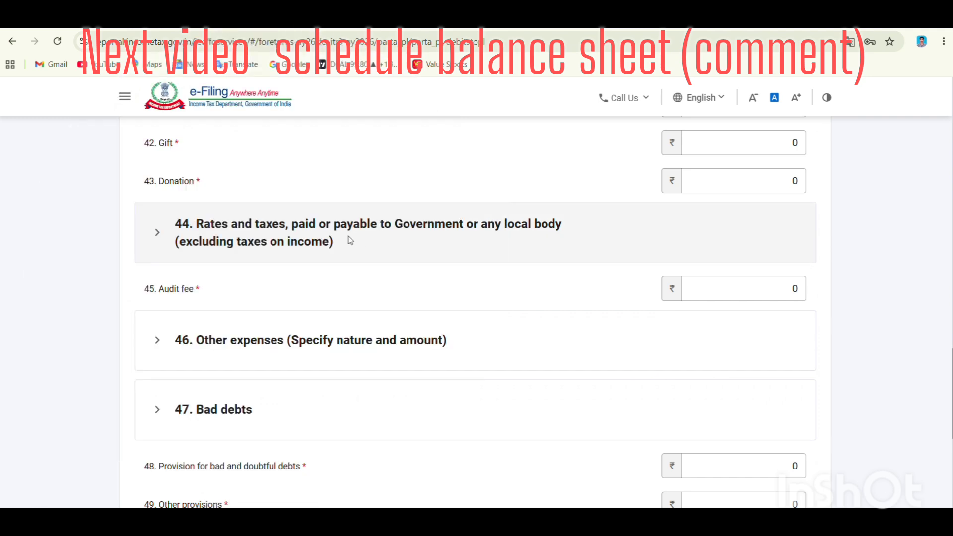
{"action": "left_click", "coordinate": [368, 240]}
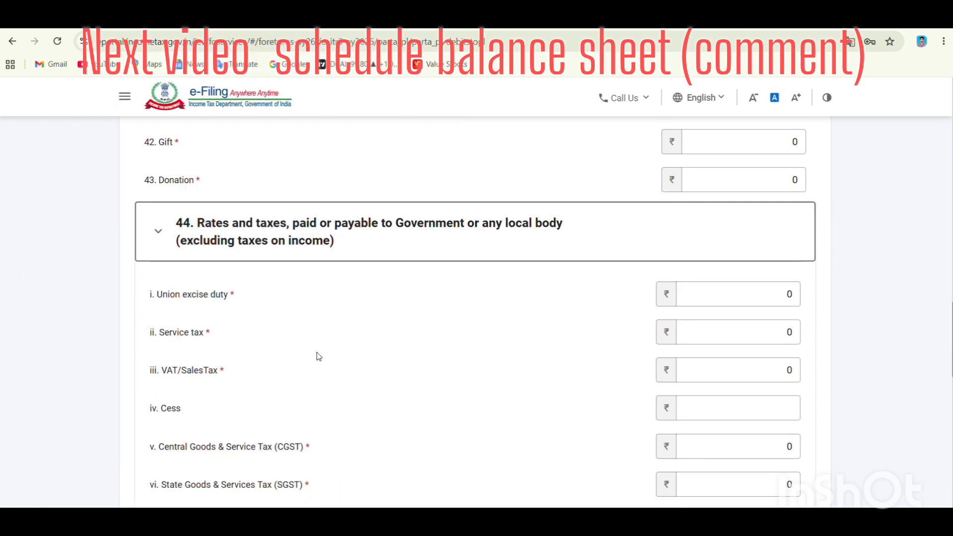
{"action": "scroll", "coordinate": [317, 355], "scroll_direction": "down", "scroll_amount": 2}
{"action": "scroll", "coordinate": [319, 356], "scroll_direction": "down", "scroll_amount": 4}
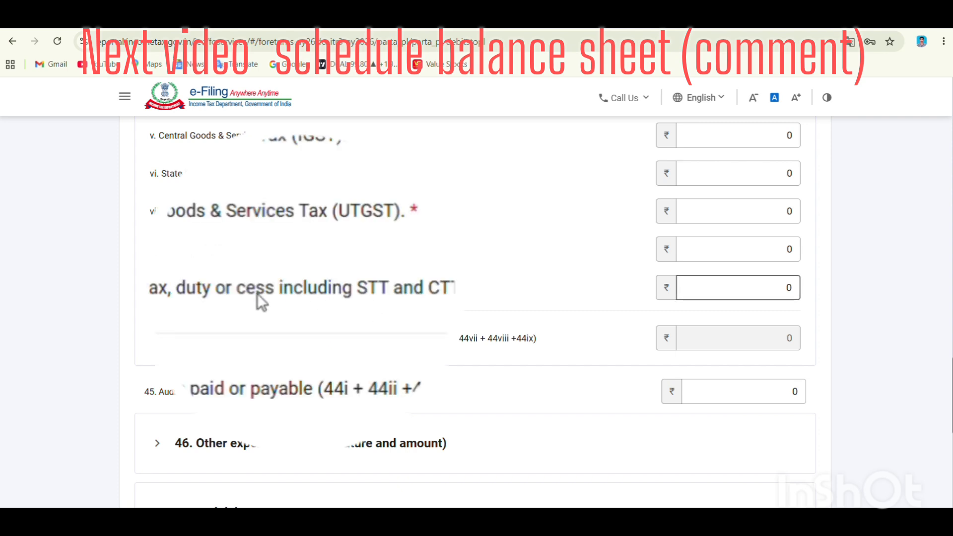
{"action": "left_click", "coordinate": [772, 287]}
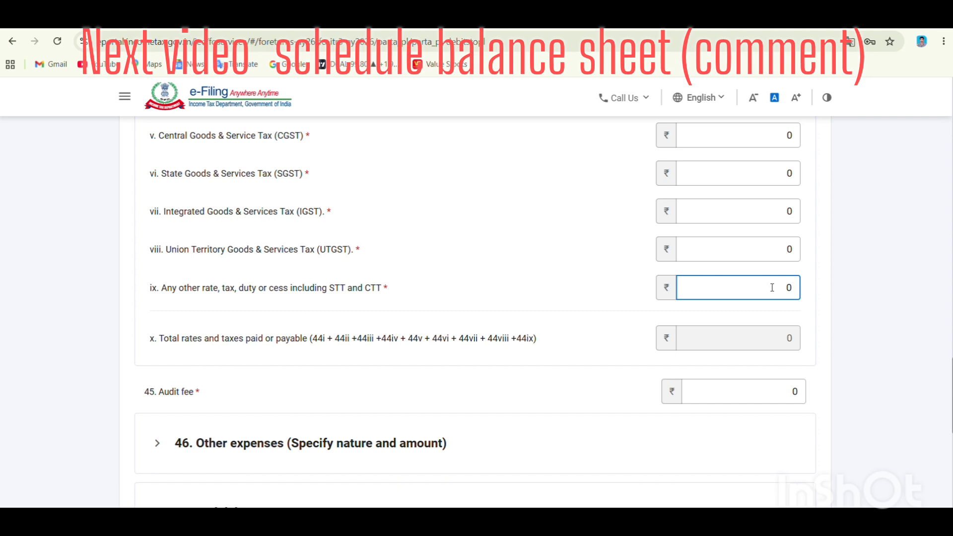
{"action": "type", "text": "7000"}
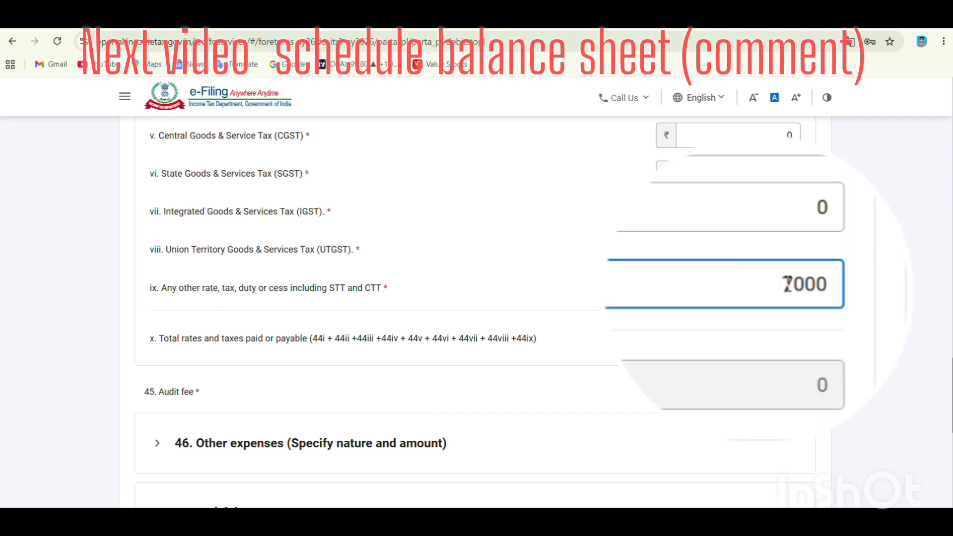
{"action": "left_click", "coordinate": [572, 283]}
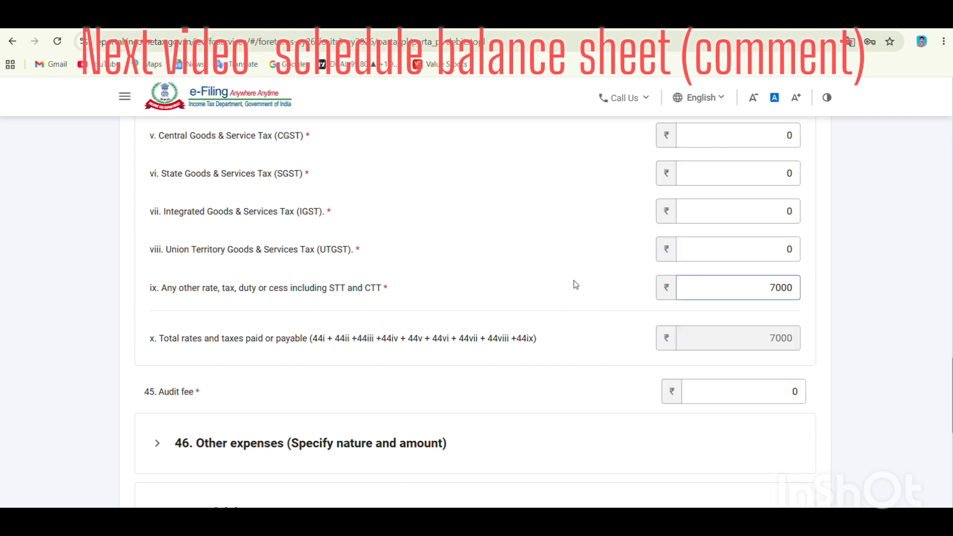
{"action": "scroll", "coordinate": [496, 306], "scroll_direction": "up", "scroll_amount": 7}
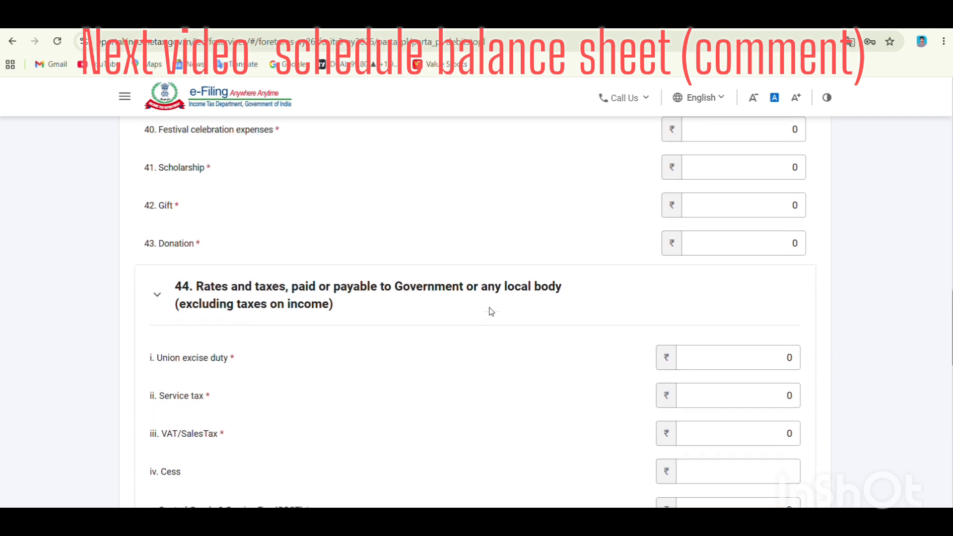
{"action": "left_click", "coordinate": [306, 301]}
Add a first breakup entry under item 46, Other expenses, with nature "brokerage charges" and amount 18000, consulting the 04_FO worksheet.
{"action": "scroll", "coordinate": [315, 298], "scroll_direction": "down", "scroll_amount": 3}
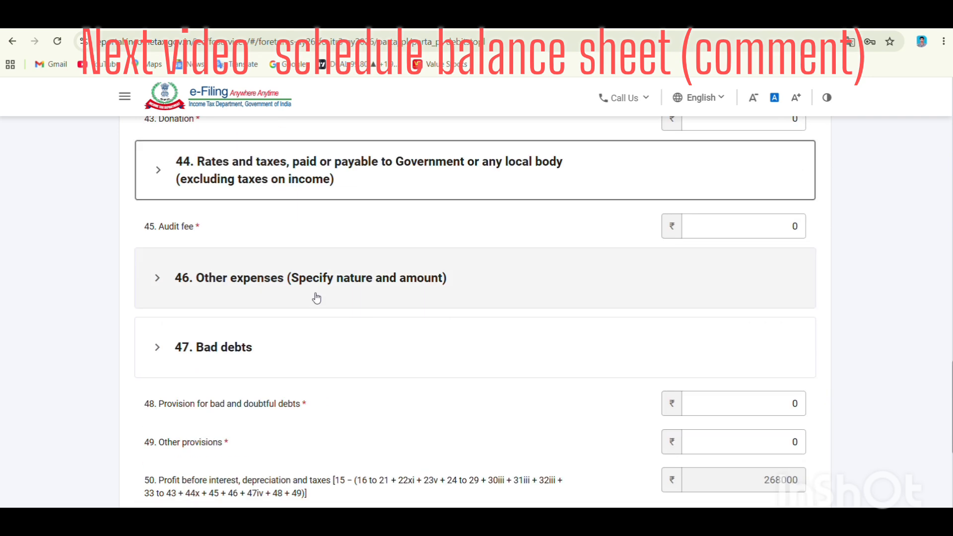
{"action": "left_click", "coordinate": [235, 282]}
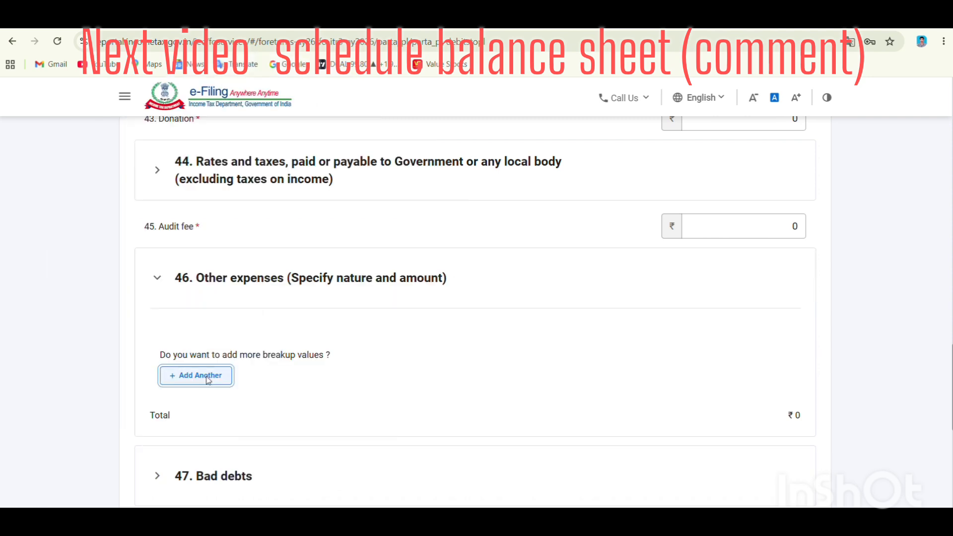
{"action": "left_click", "coordinate": [218, 375]}
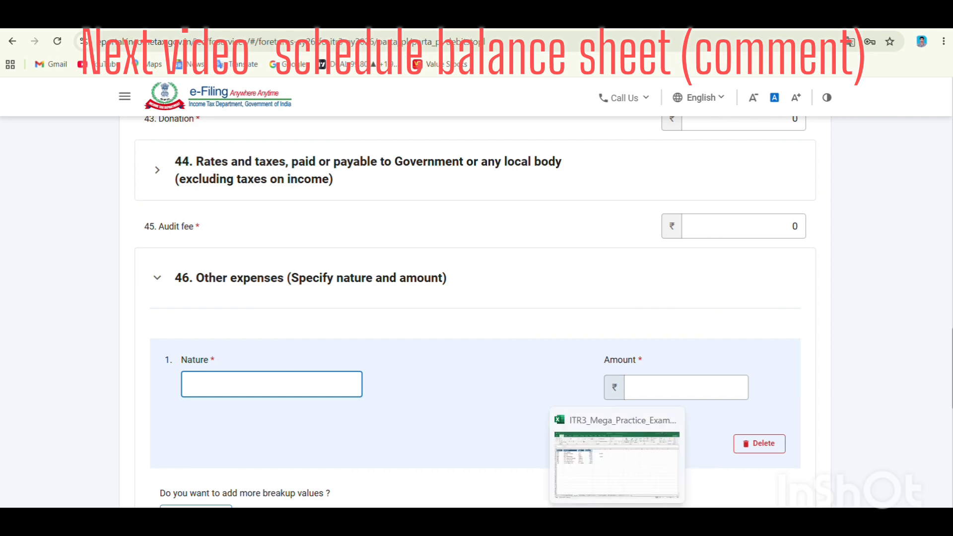
{"action": "left_click", "coordinate": [618, 517]}
{"action": "left_click", "coordinate": [145, 194]}
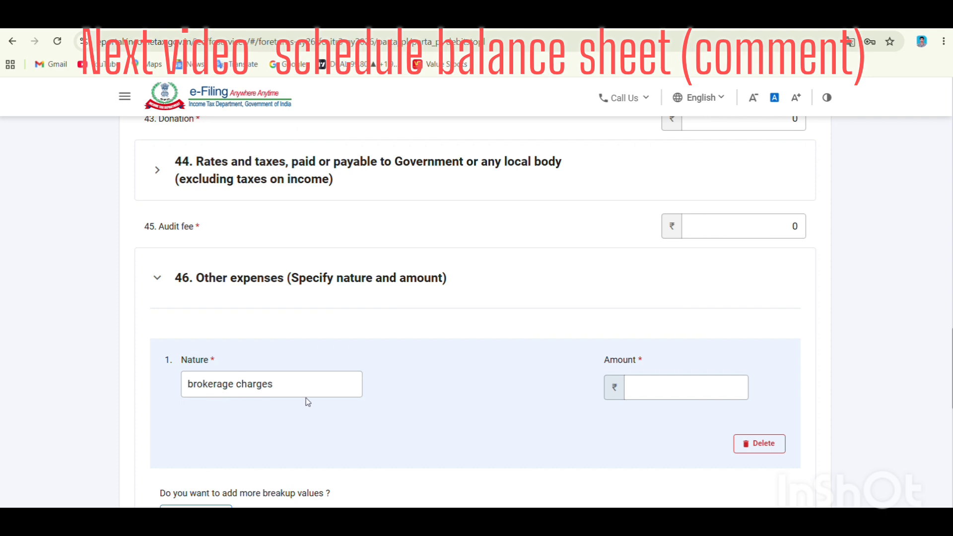
{"action": "left_click", "coordinate": [677, 392]}
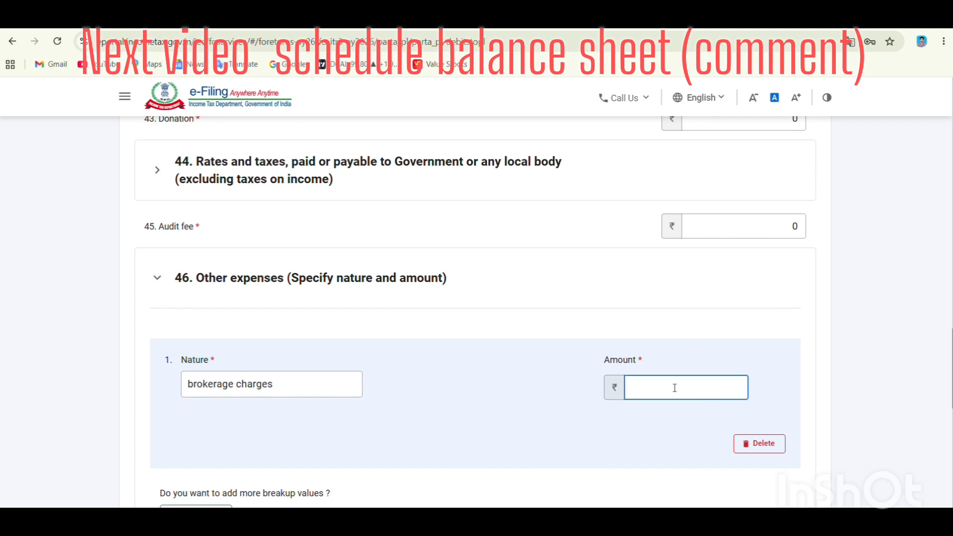
{"action": "type", "text": "18000"}
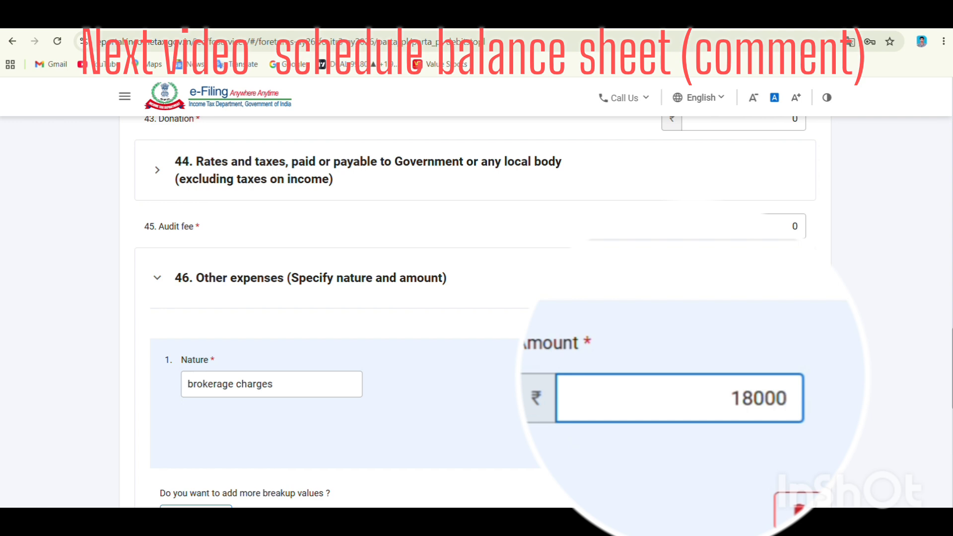
Add a second Other expenses entry, "internet/software charges", with amount 6000 as given in the 04_FO worksheet.
{"action": "scroll", "coordinate": [514, 398], "scroll_direction": "down", "scroll_amount": 2}
{"action": "scroll", "coordinate": [514, 398], "scroll_direction": "down", "scroll_amount": 1}
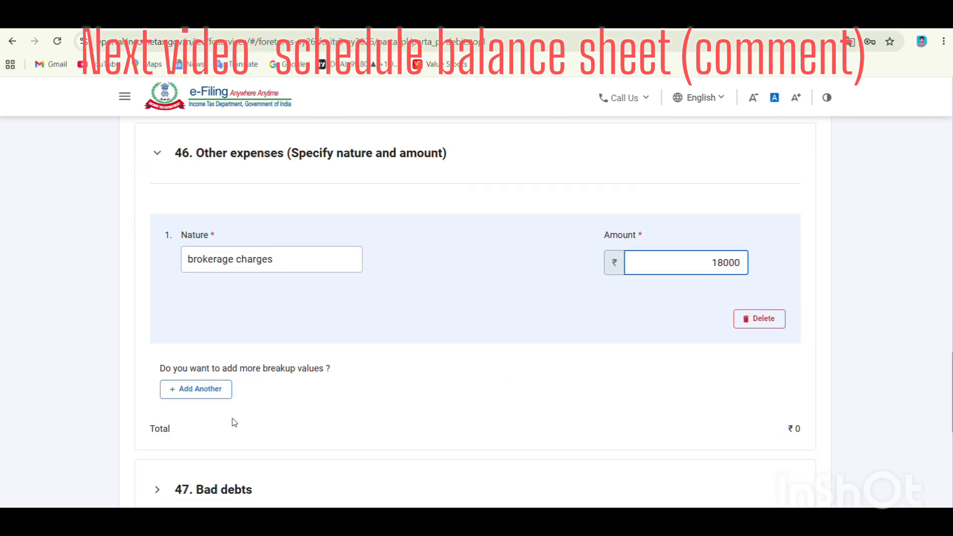
{"action": "left_click", "coordinate": [202, 394]}
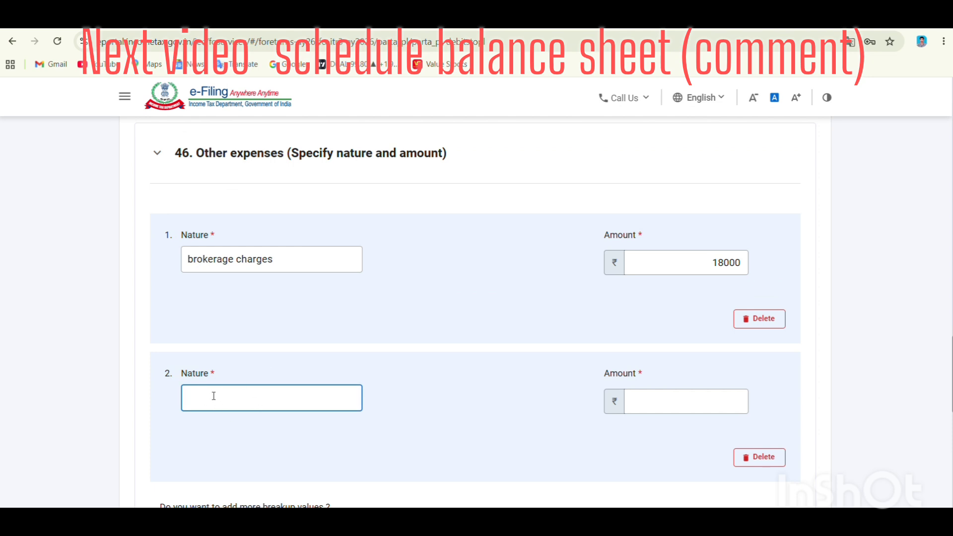
{"action": "type", "text": "internet/software charges"}
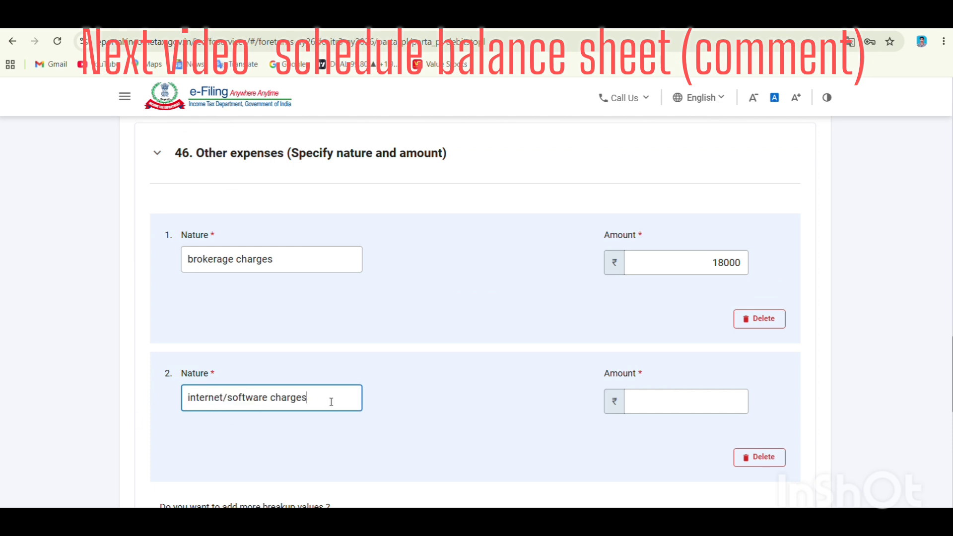
{"action": "left_click", "coordinate": [659, 404]}
{"action": "key", "text": "alt+Tab"}
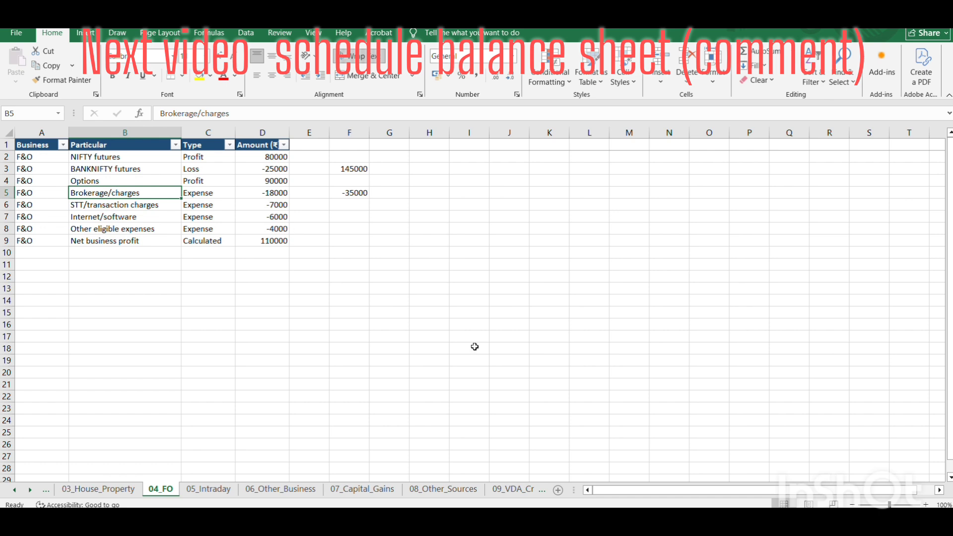
{"action": "left_click", "coordinate": [645, 522]}
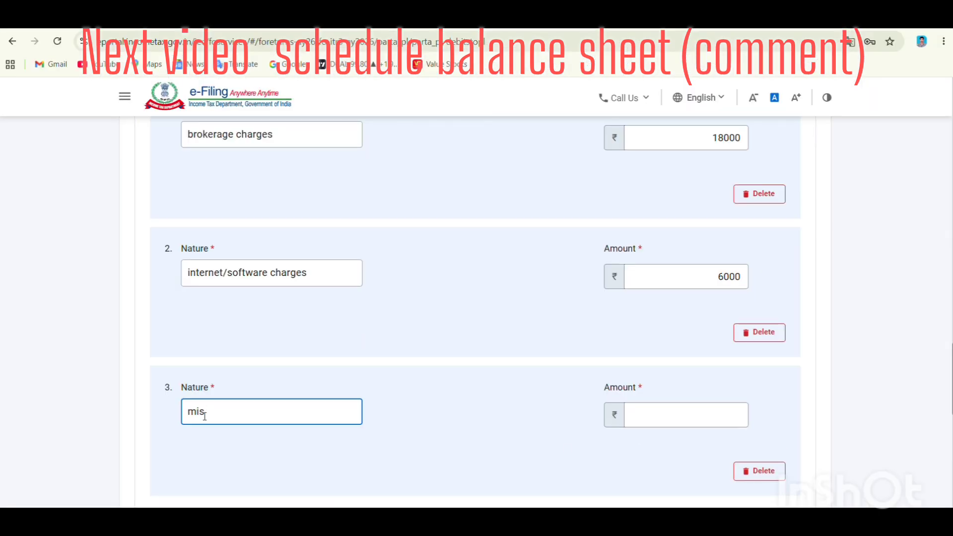
Complete a third Other expenses entry with nature "mis." and amount 4000.
{"action": "type", "text": "."}
{"action": "left_click", "coordinate": [672, 422]}
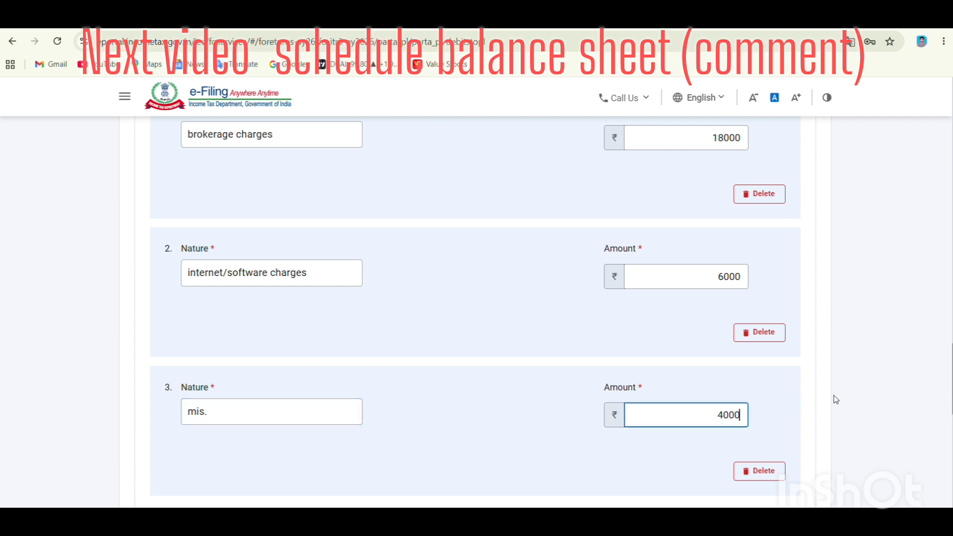
{"action": "scroll", "coordinate": [836, 399], "scroll_direction": "down", "scroll_amount": 5}
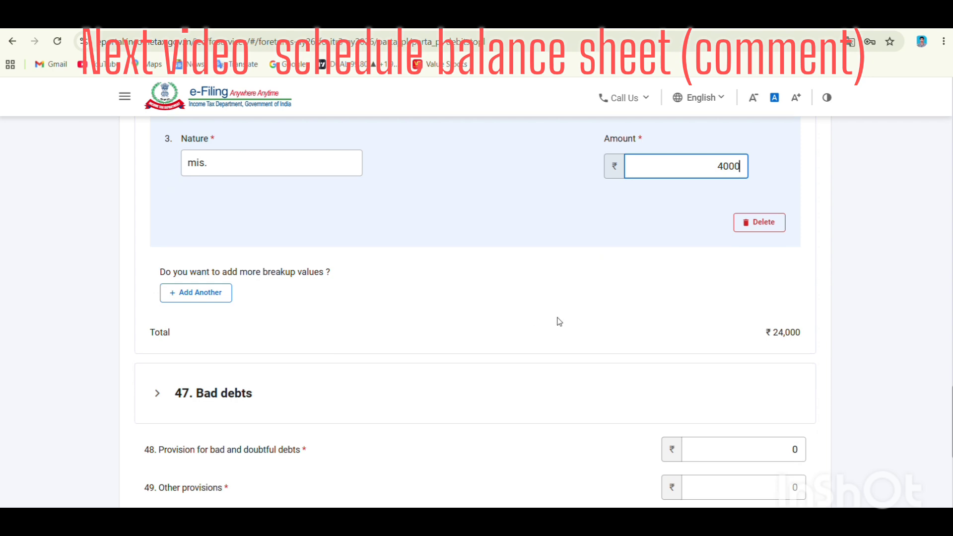
Recheck the three Other expenses entries and their total, and the amounts entered under item 44, Rates and taxes.
{"action": "scroll", "coordinate": [559, 322], "scroll_direction": "up", "scroll_amount": 6}
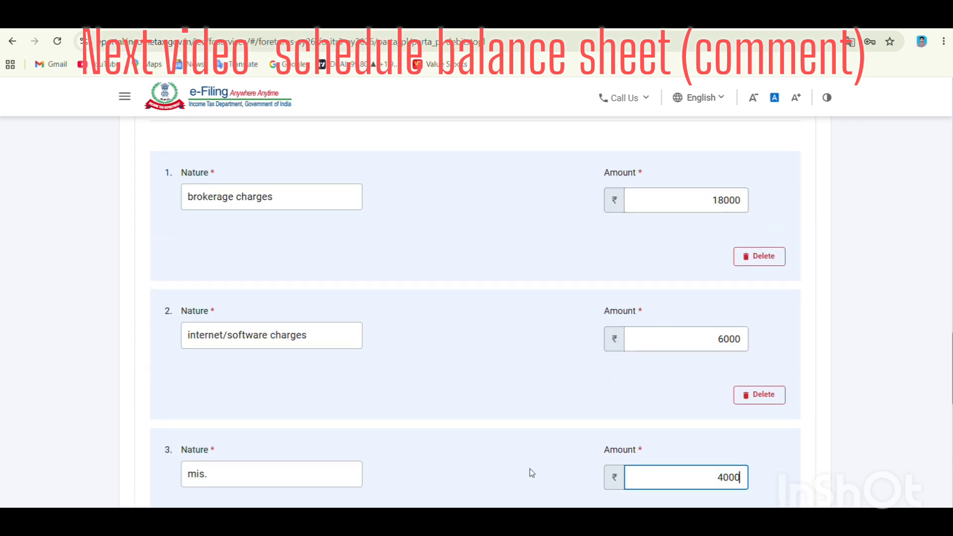
{"action": "scroll", "coordinate": [536, 444], "scroll_direction": "down", "scroll_amount": 6}
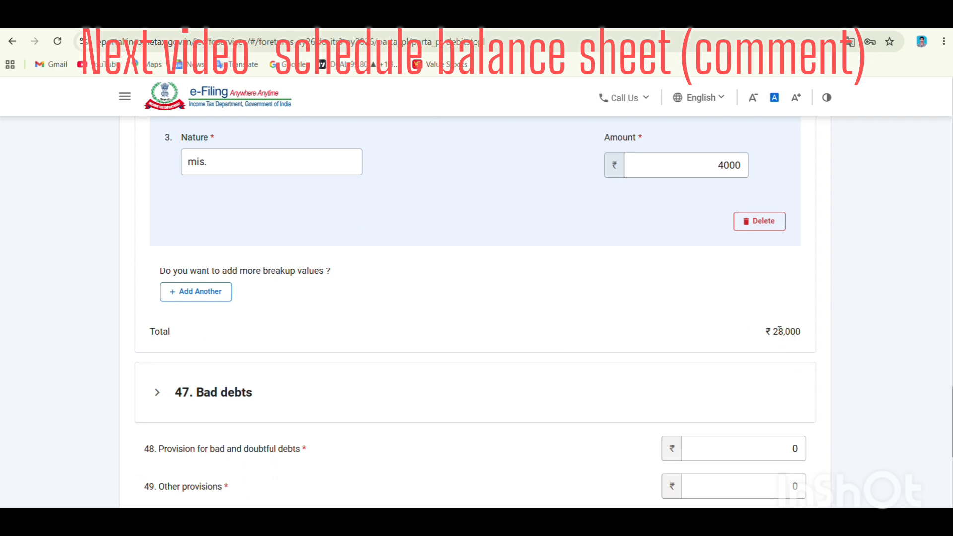
{"action": "scroll", "coordinate": [457, 376], "scroll_direction": "up", "scroll_amount": 6}
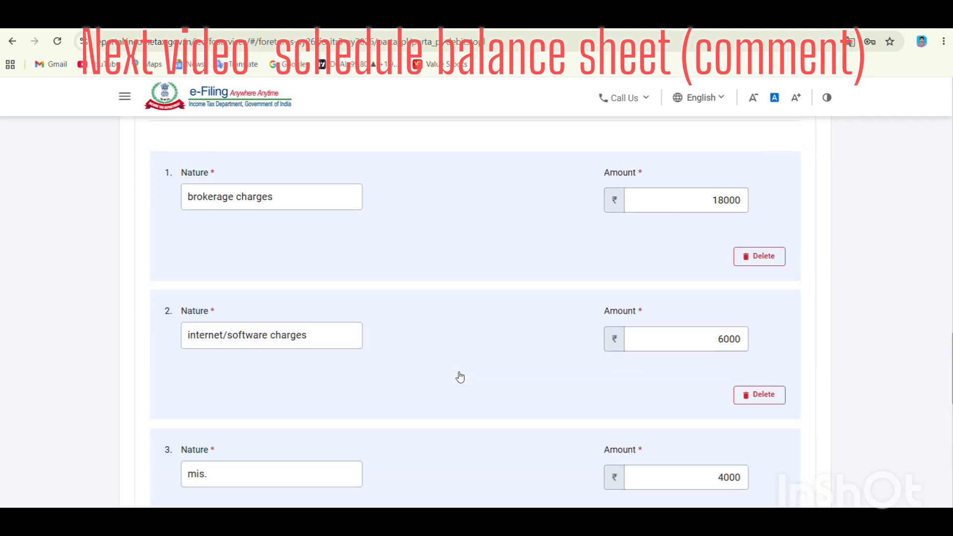
{"action": "scroll", "coordinate": [537, 294], "scroll_direction": "up", "scroll_amount": 4}
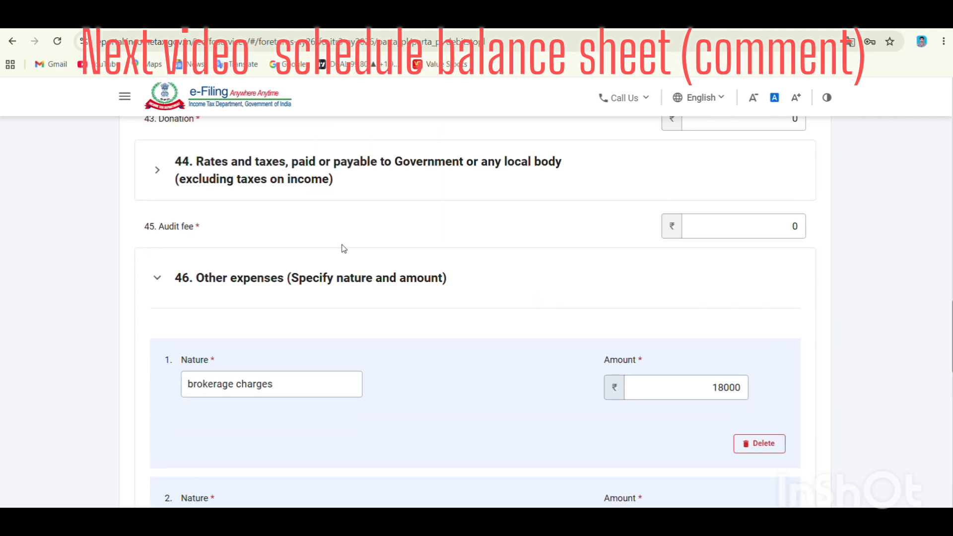
{"action": "left_click", "coordinate": [350, 188]}
{"action": "scroll", "coordinate": [426, 332], "scroll_direction": "down", "scroll_amount": 3}
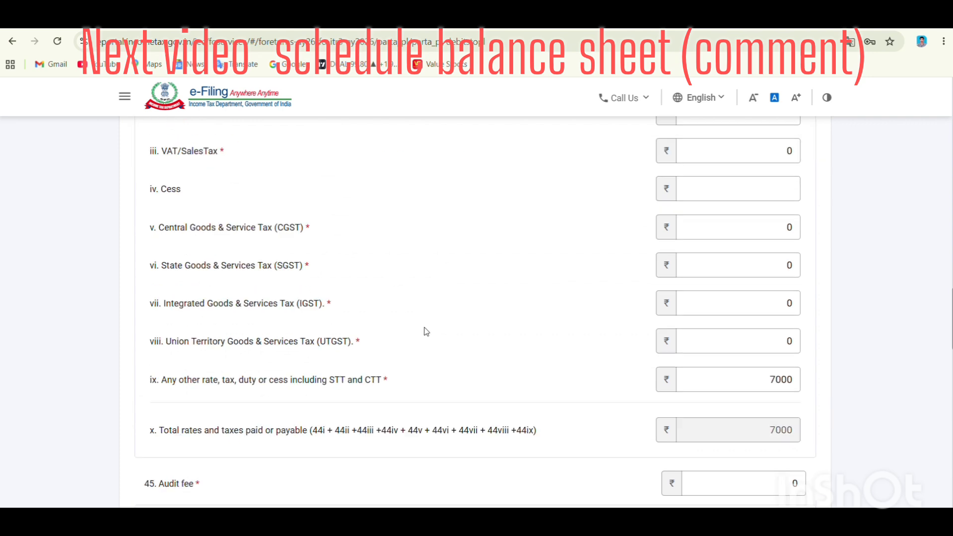
{"action": "scroll", "coordinate": [425, 331], "scroll_direction": "down", "scroll_amount": 1}
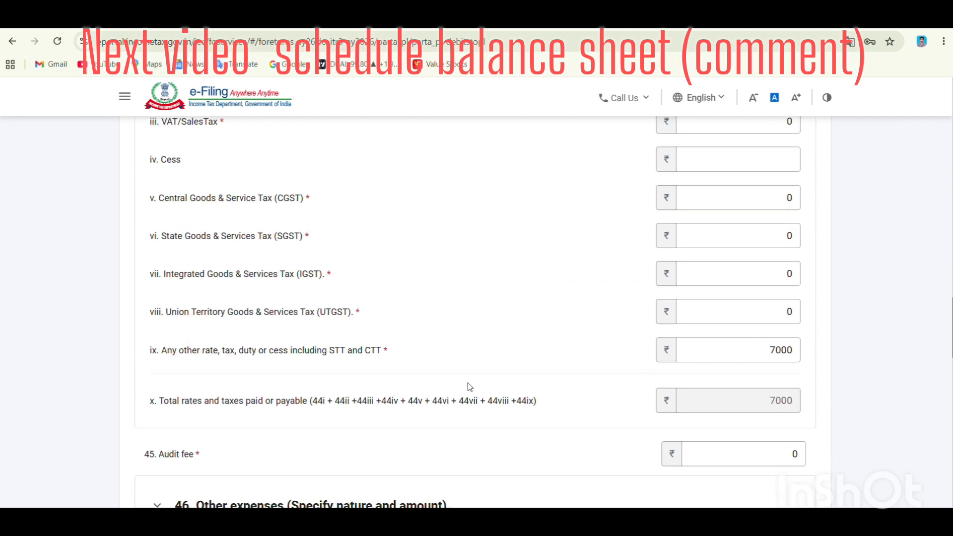
{"action": "scroll", "coordinate": [305, 211], "scroll_direction": "up", "scroll_amount": 5}
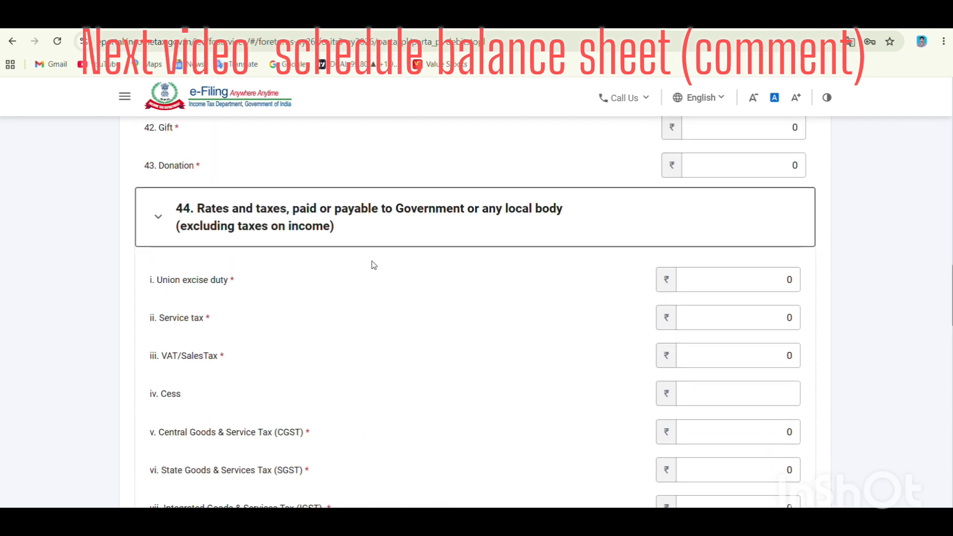
{"action": "left_click", "coordinate": [371, 231]}
Confirm the Debit to Profit and Loss Account entries and return to the Part A - P & L schedule.
{"action": "scroll", "coordinate": [492, 336], "scroll_direction": "down", "scroll_amount": 12}
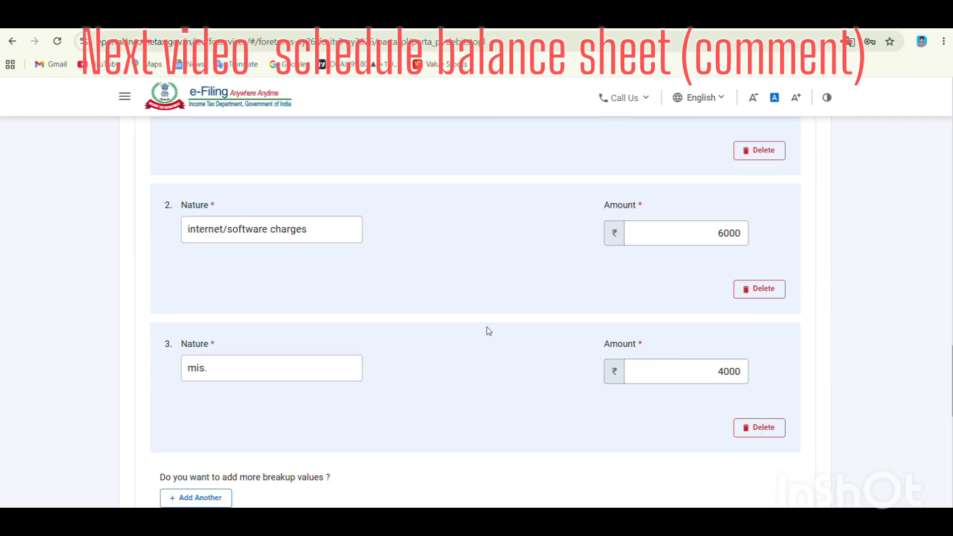
{"action": "scroll", "coordinate": [447, 356], "scroll_direction": "down", "scroll_amount": 1}
{"action": "scroll", "coordinate": [447, 355], "scroll_direction": "down", "scroll_amount": 4}
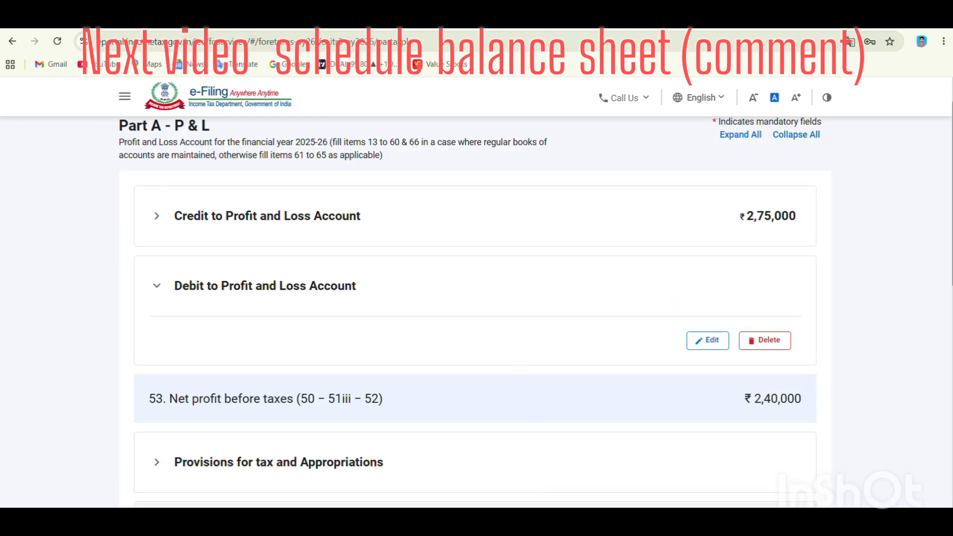
Check item 53, Net profit before taxes, against the 04_FO and 05_Intraday worksheets, and collapse Debit to Profit and Loss Account.
{"action": "scroll", "coordinate": [582, 461], "scroll_direction": "down", "scroll_amount": 2}
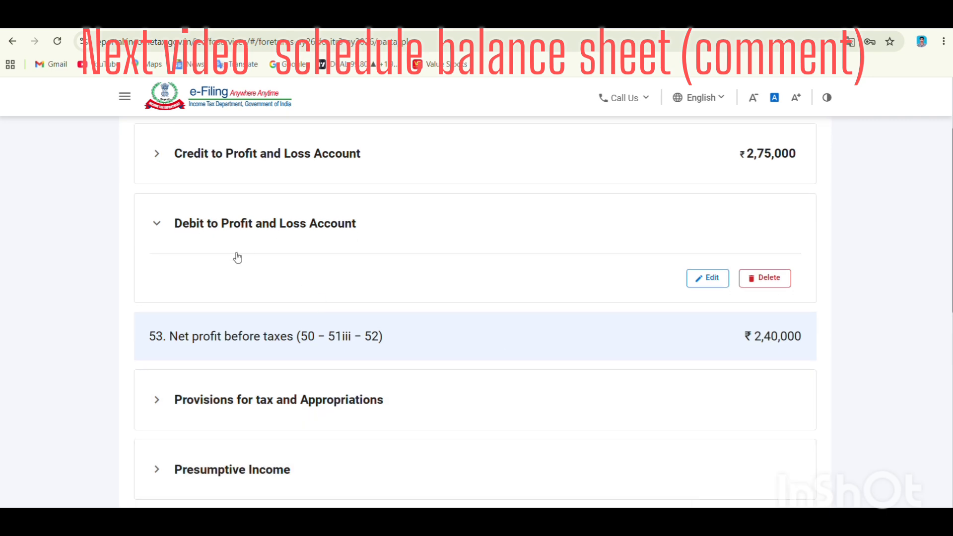
{"action": "left_click", "coordinate": [617, 520]}
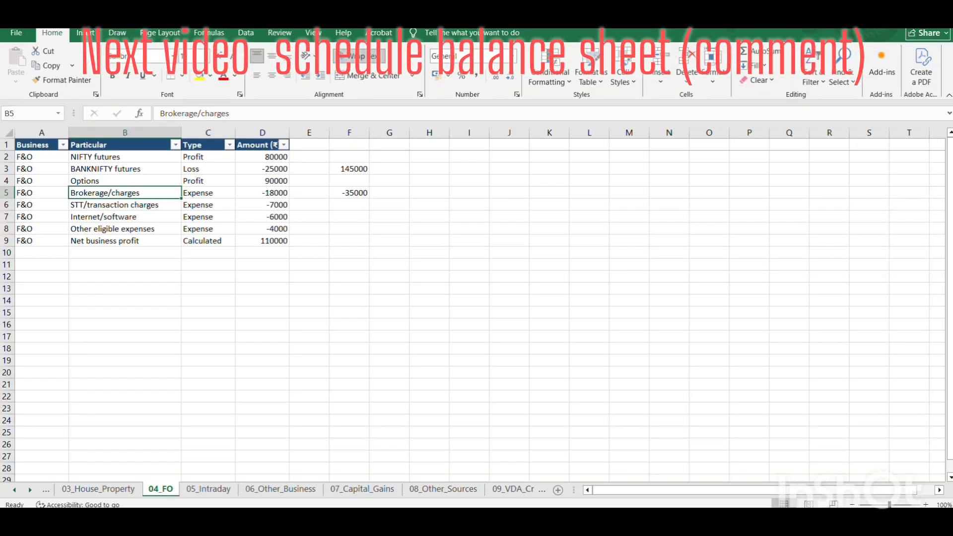
{"action": "left_click", "coordinate": [209, 490]}
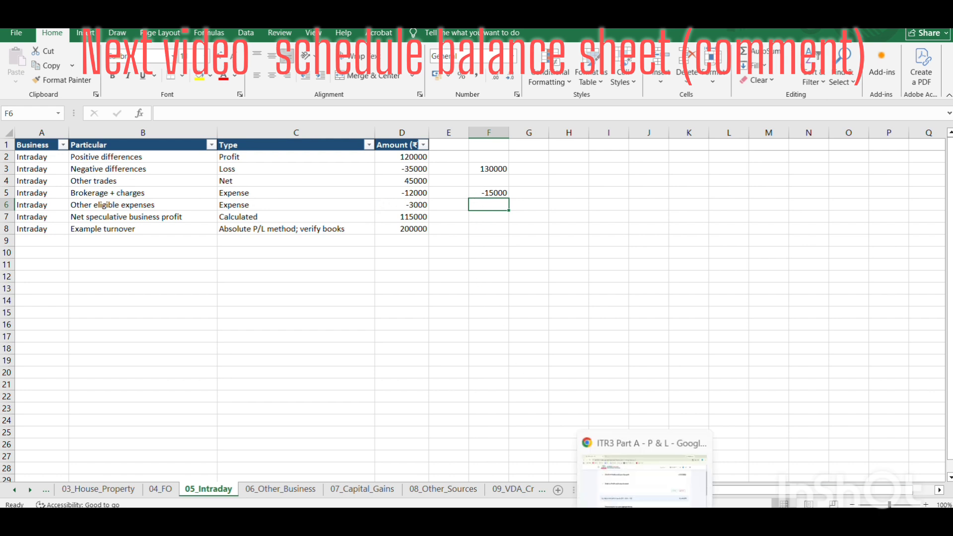
{"action": "left_click", "coordinate": [645, 521]}
{"action": "left_click", "coordinate": [281, 238]}
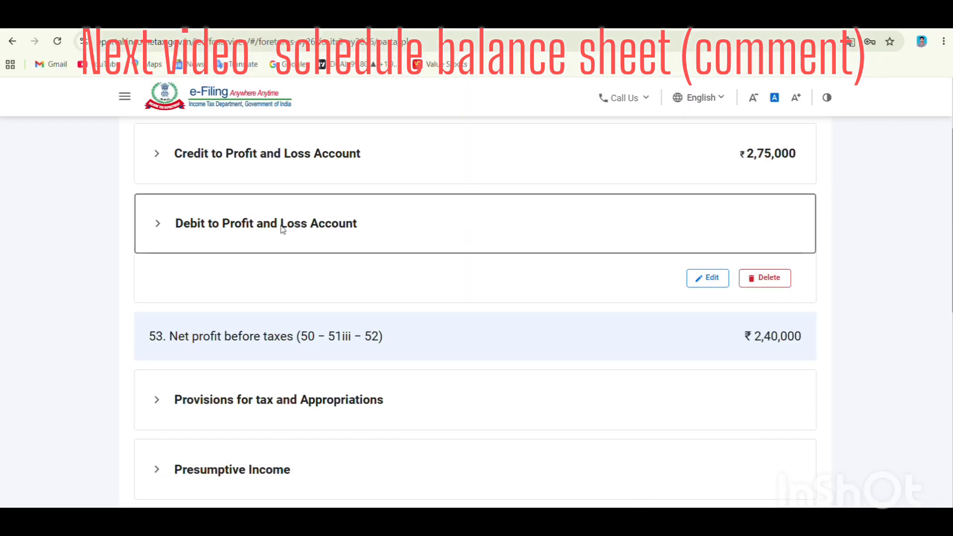
Reopen Debit to Profit and Loss Account for editing and expand item 46, Other expenses, down to its last entry.
{"action": "left_click", "coordinate": [282, 225]}
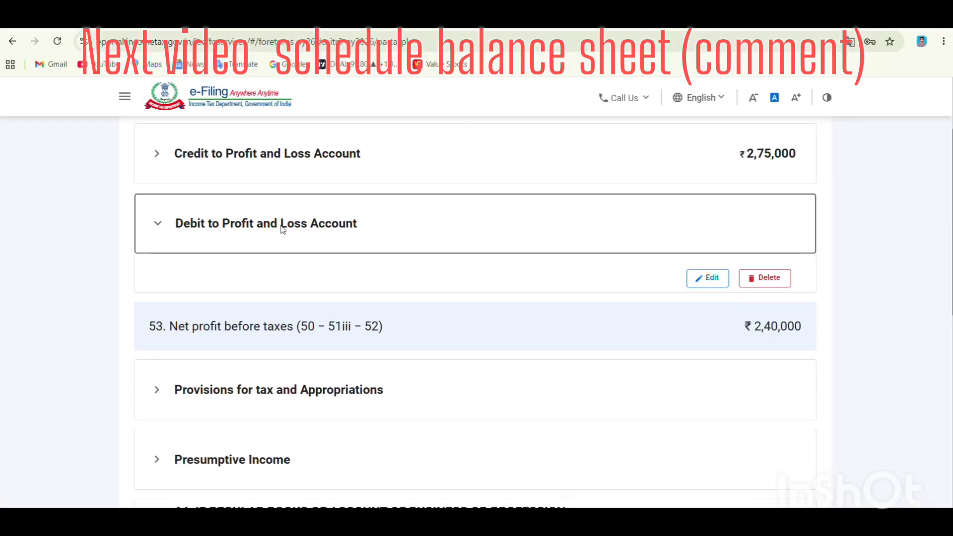
{"action": "left_click", "coordinate": [705, 278]}
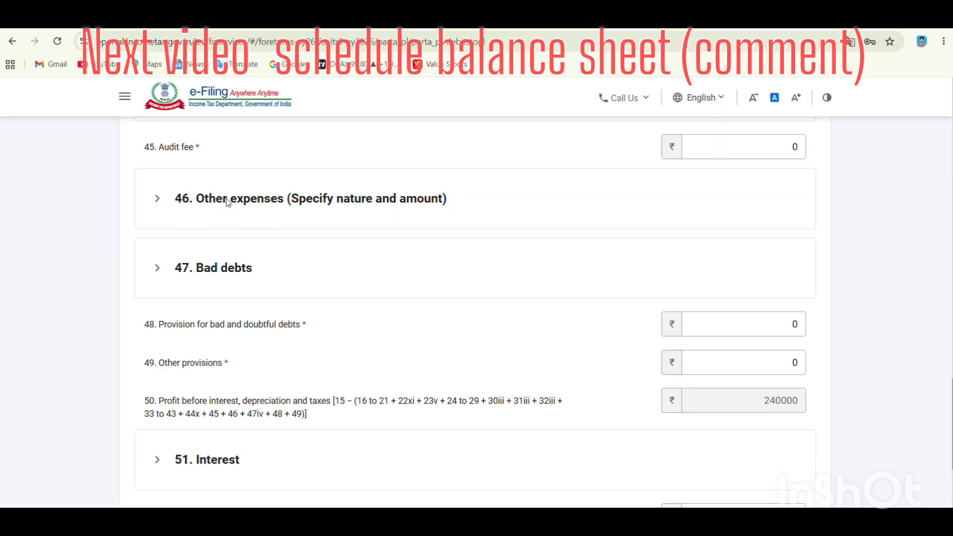
{"action": "left_click", "coordinate": [227, 200]}
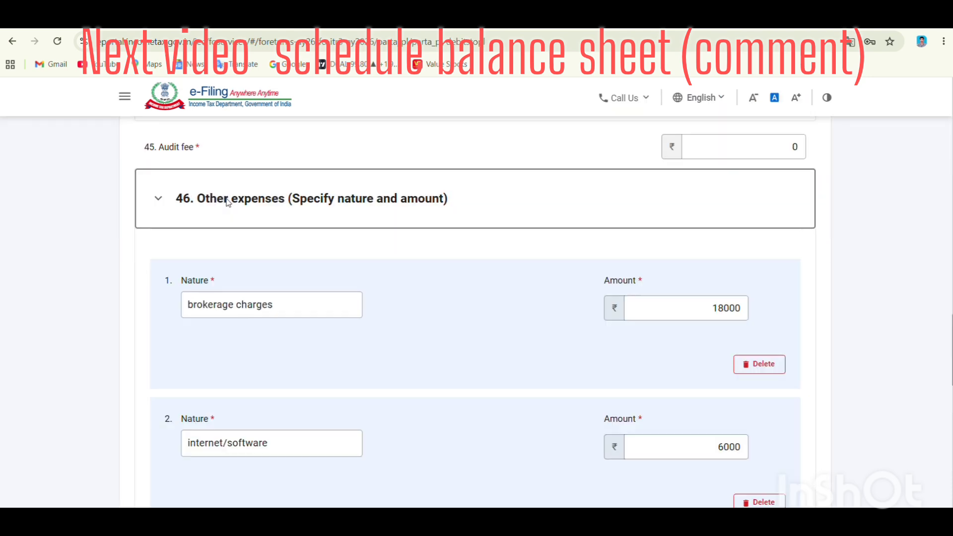
{"action": "scroll", "coordinate": [406, 390], "scroll_direction": "down", "scroll_amount": 7}
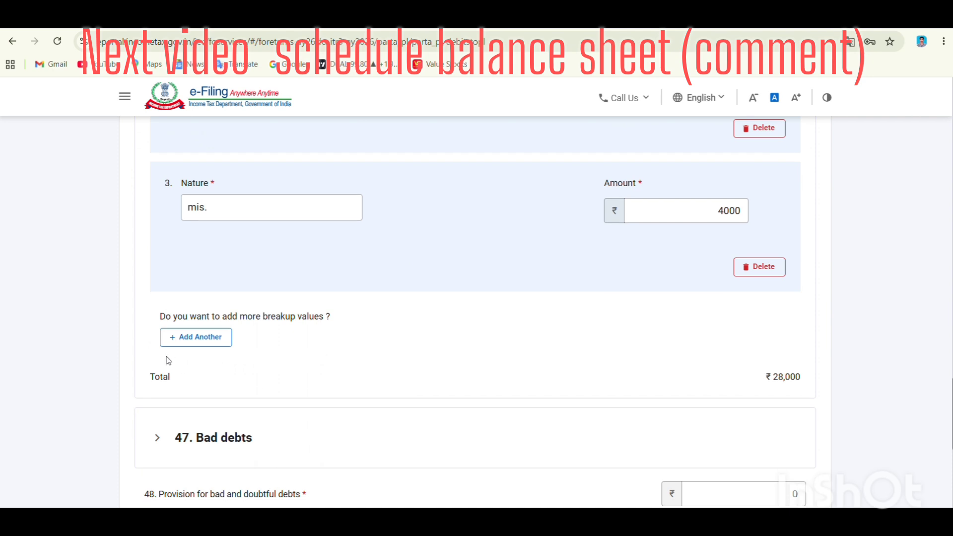
Add a fourth Other expenses entry with nature "intraday expence" and amount 15000.
{"action": "left_click", "coordinate": [193, 338]}
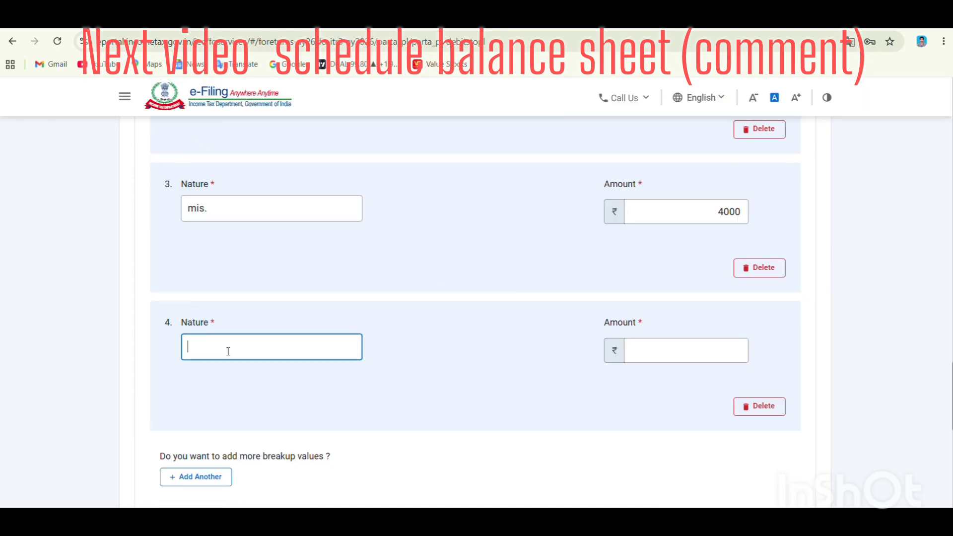
{"action": "type", "text": "intraday expence"}
{"action": "left_click", "coordinate": [648, 349]}
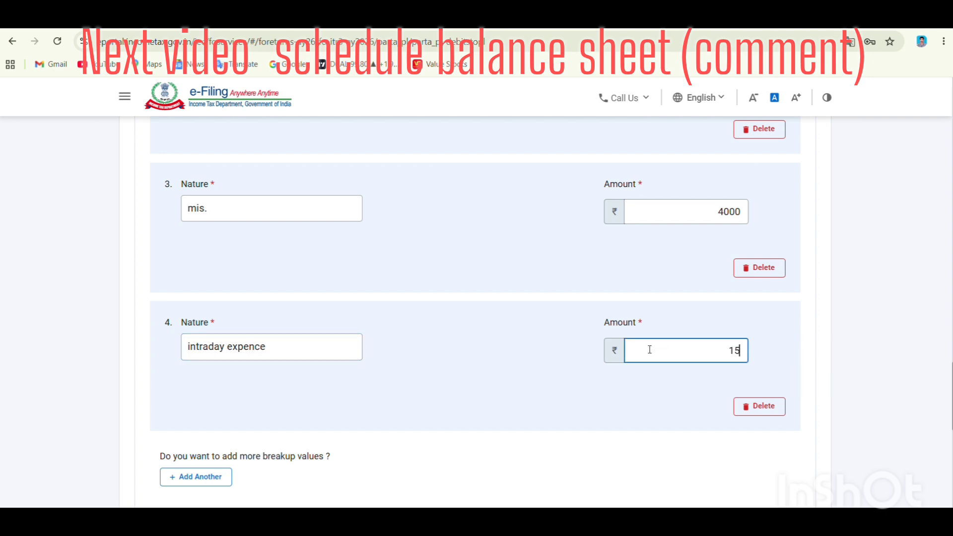
{"action": "type", "text": "15000"}
{"action": "left_click", "coordinate": [543, 467]}
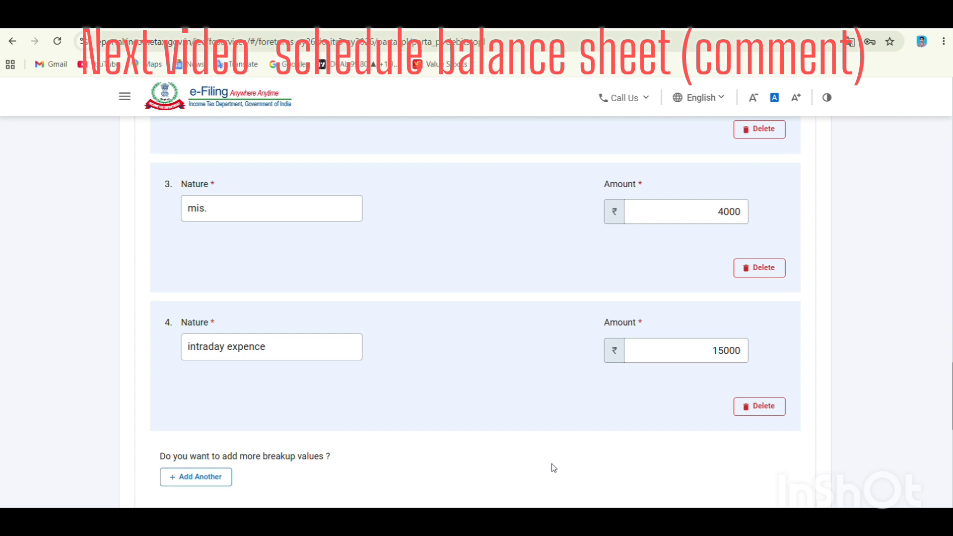
Save the Debit to Profit and Loss Account entries and confirm the Part A - P & L schedule.
{"action": "scroll", "coordinate": [576, 454], "scroll_direction": "down", "scroll_amount": 3}
{"action": "scroll", "coordinate": [577, 439], "scroll_direction": "down", "scroll_amount": 6}
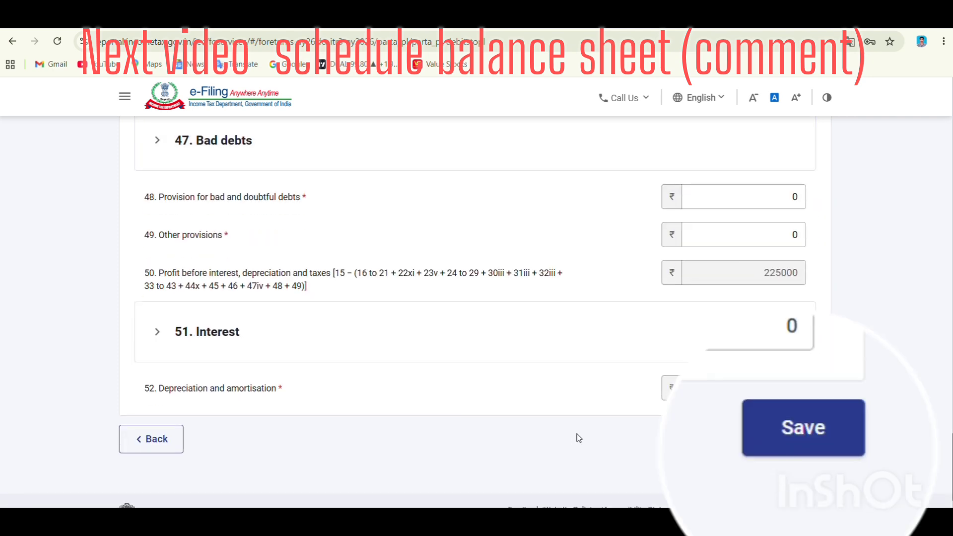
{"action": "left_click", "coordinate": [801, 426]}
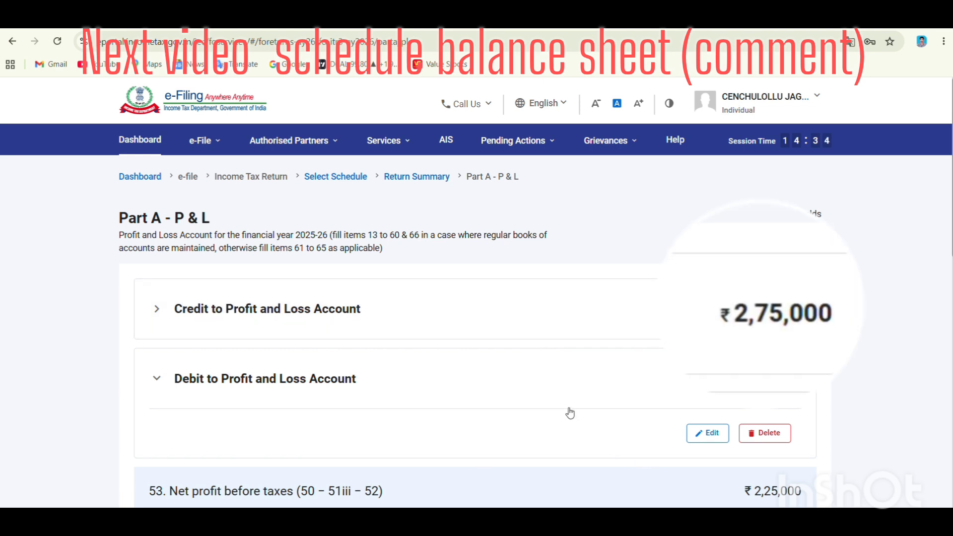
{"action": "scroll", "coordinate": [570, 413], "scroll_direction": "down", "scroll_amount": 3}
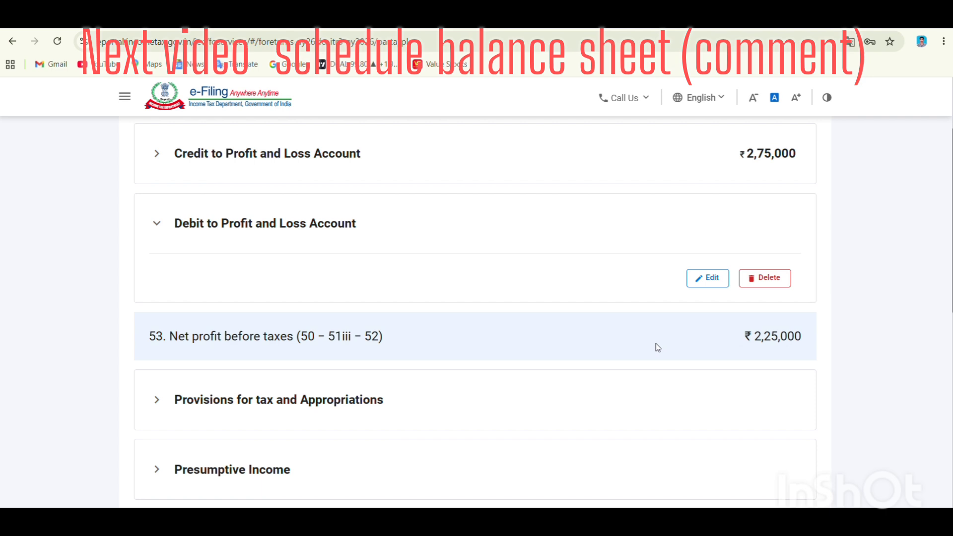
{"action": "scroll", "coordinate": [658, 347], "scroll_direction": "down", "scroll_amount": 10}
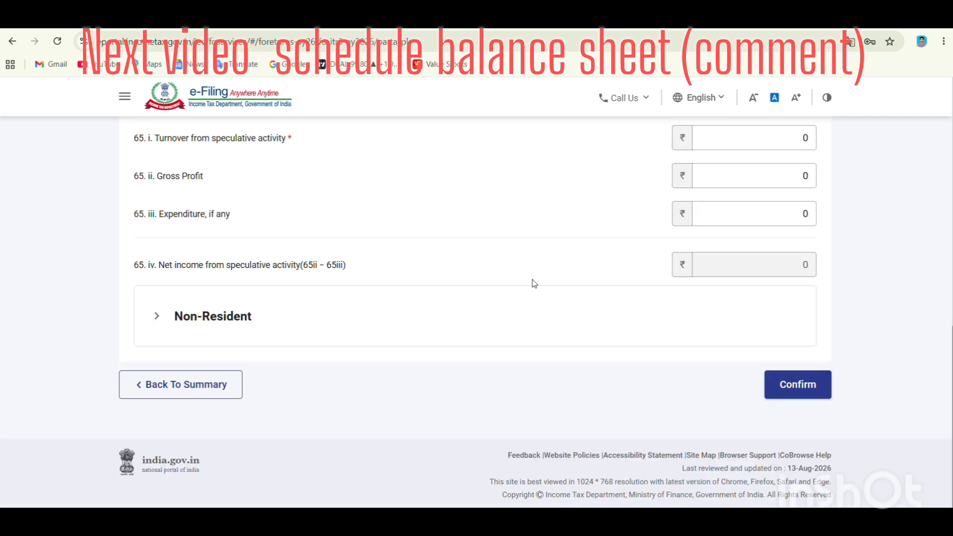
{"action": "left_click", "coordinate": [797, 385]}
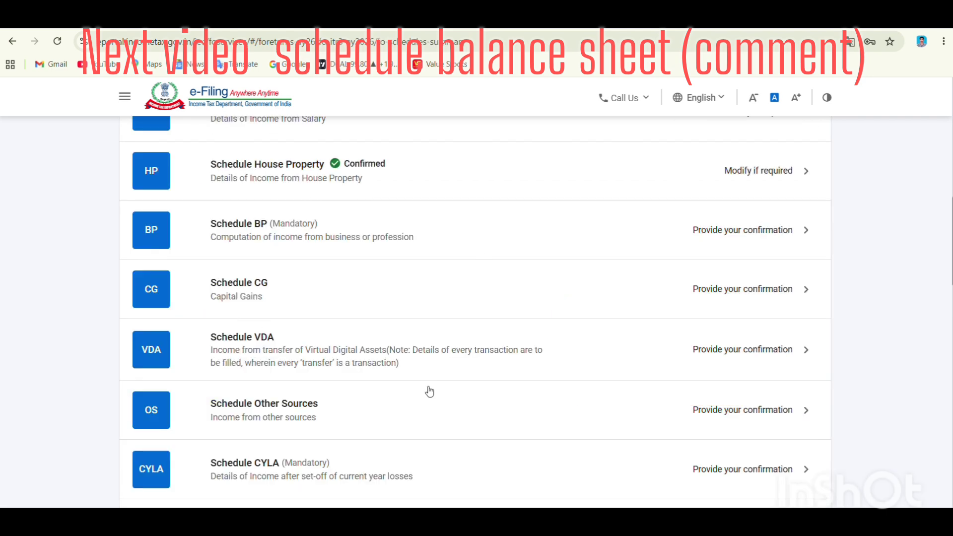
Open Schedule BP, check item D, Income chargeable under Profits and gains from business or profession, and confirm the schedule.
{"action": "scroll", "coordinate": [426, 389], "scroll_direction": "up", "scroll_amount": 3}
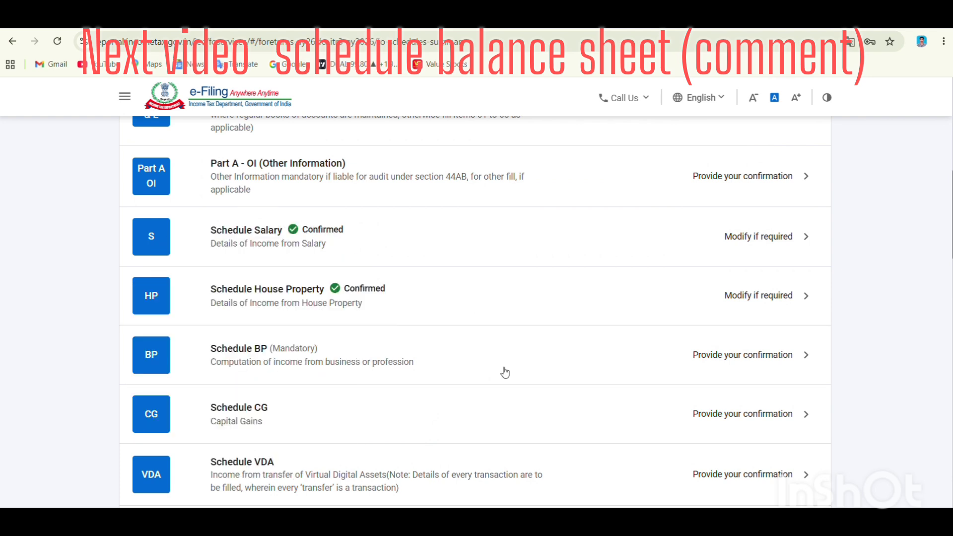
{"action": "left_click", "coordinate": [716, 374]}
{"action": "scroll", "coordinate": [546, 344], "scroll_direction": "down", "scroll_amount": 3}
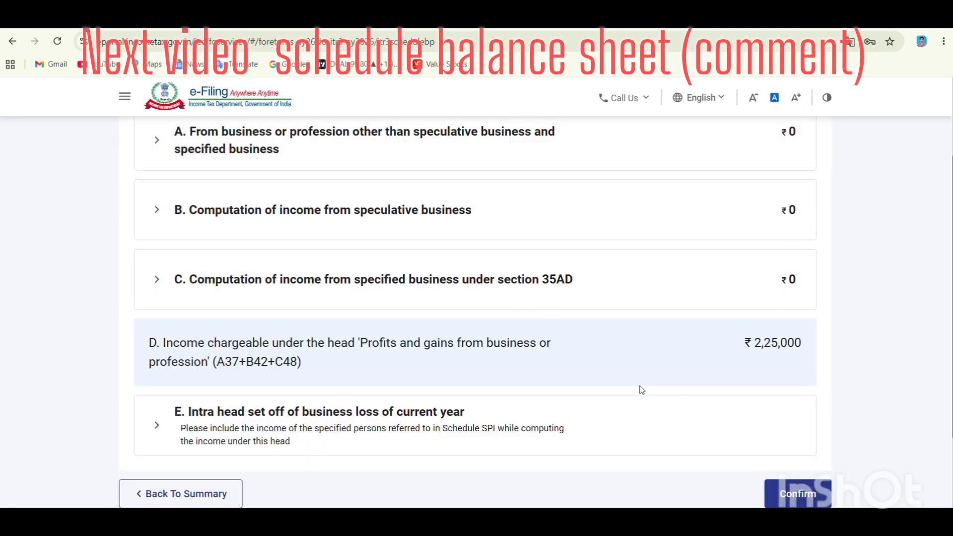
{"action": "scroll", "coordinate": [620, 379], "scroll_direction": "down", "scroll_amount": 1}
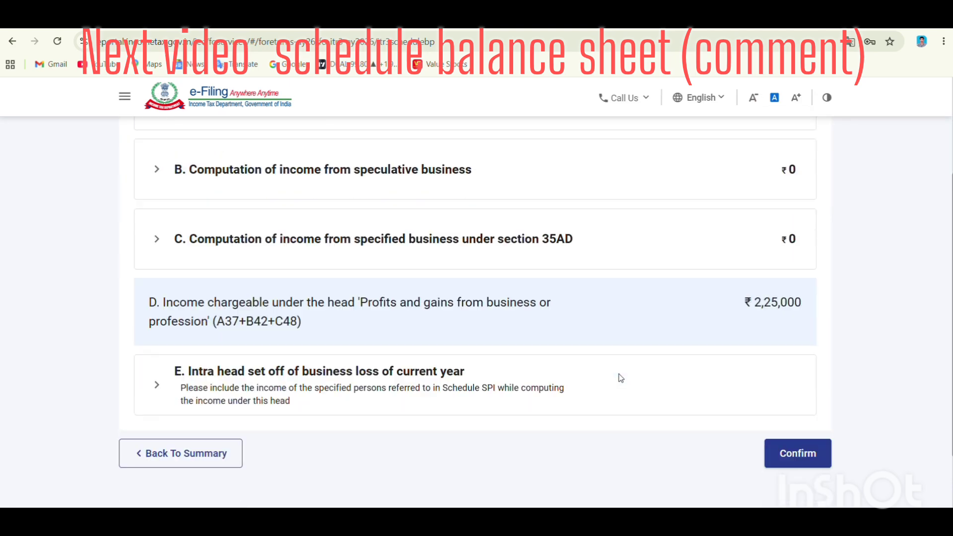
{"action": "scroll", "coordinate": [620, 379], "scroll_direction": "down", "scroll_amount": 2}
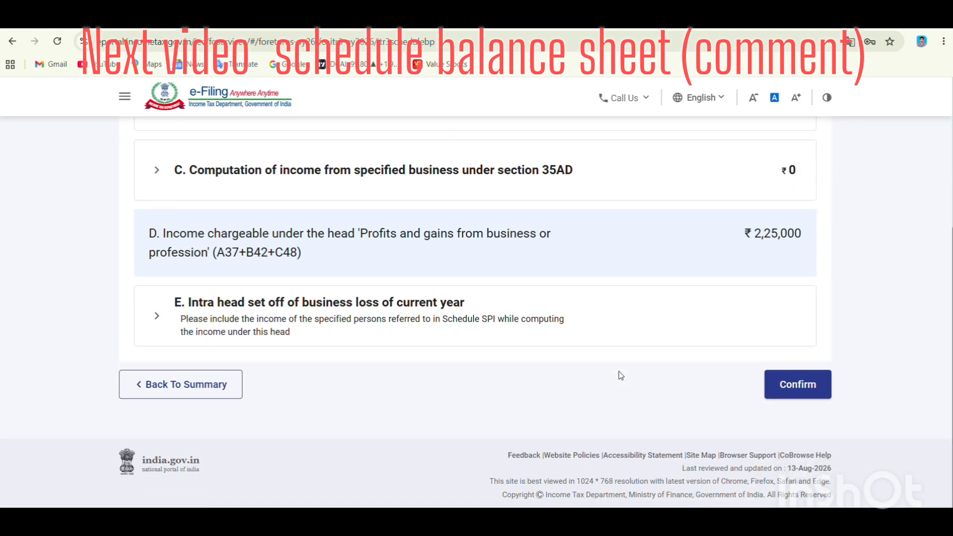
{"action": "left_click", "coordinate": [816, 389]}
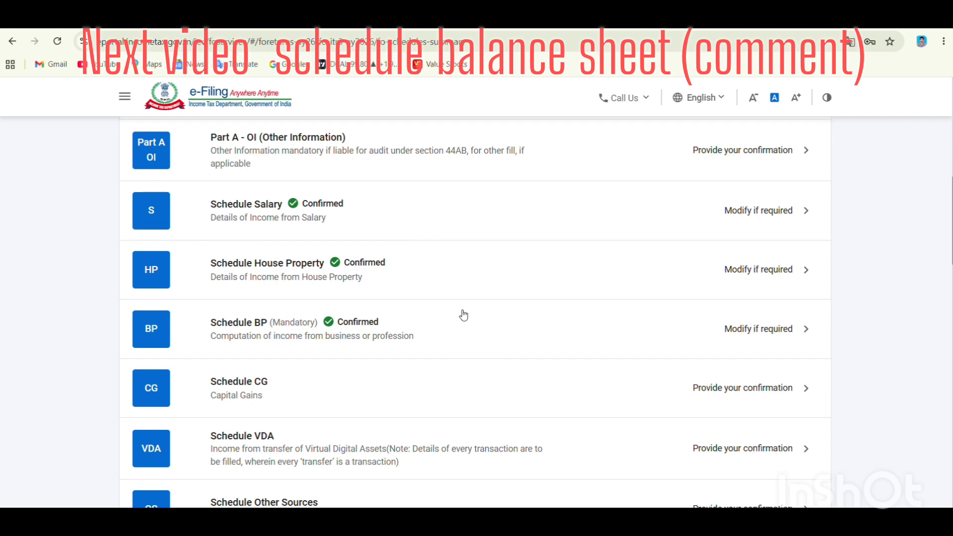
{"action": "scroll", "coordinate": [457, 315], "scroll_direction": "up", "scroll_amount": 5}
{"action": "scroll", "coordinate": [435, 311], "scroll_direction": "up", "scroll_amount": 3}
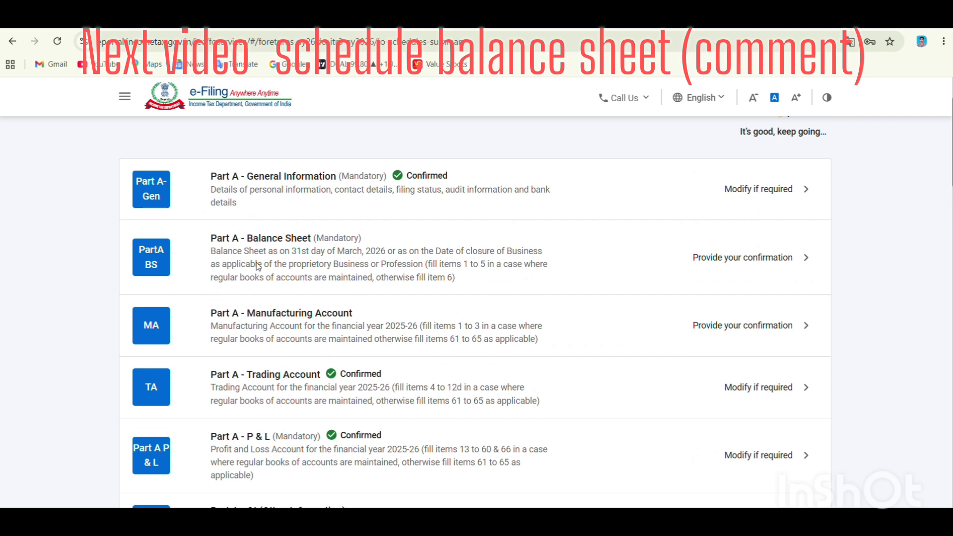